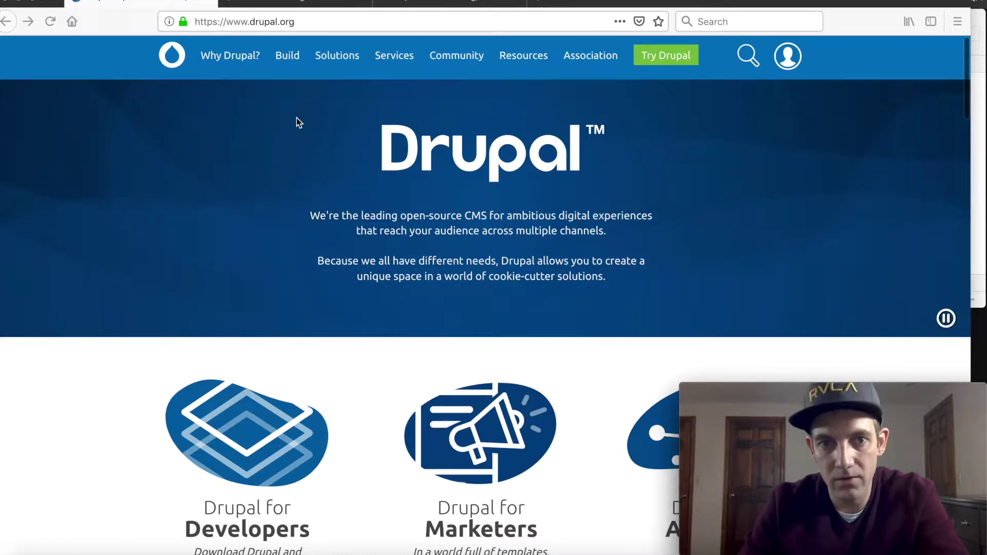
Step: Go to Drupal.org's Download & Extend page and download the Drupal zip archive
scroll(288, 126, down, 1)
scroll(279, 130, up, 2)
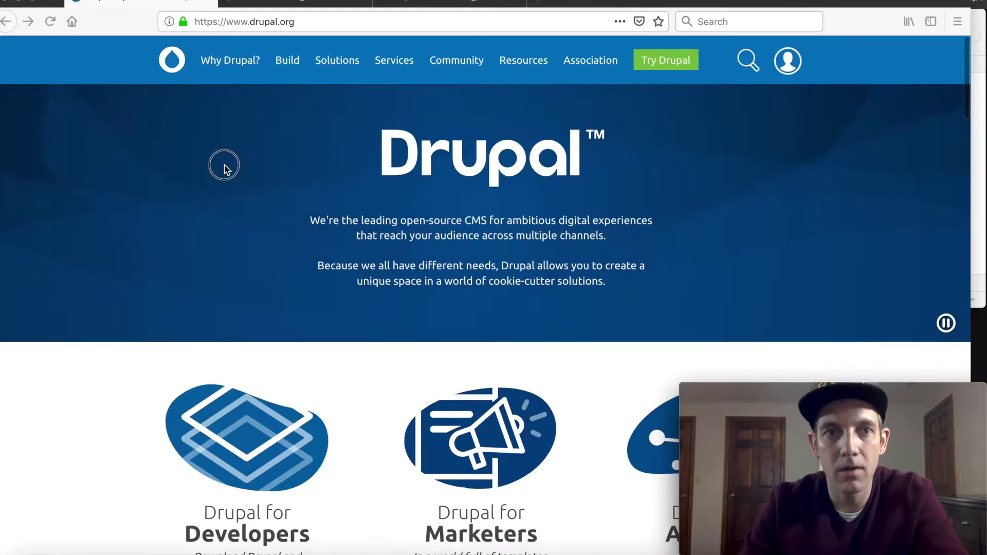
mouse_move(284, 61)
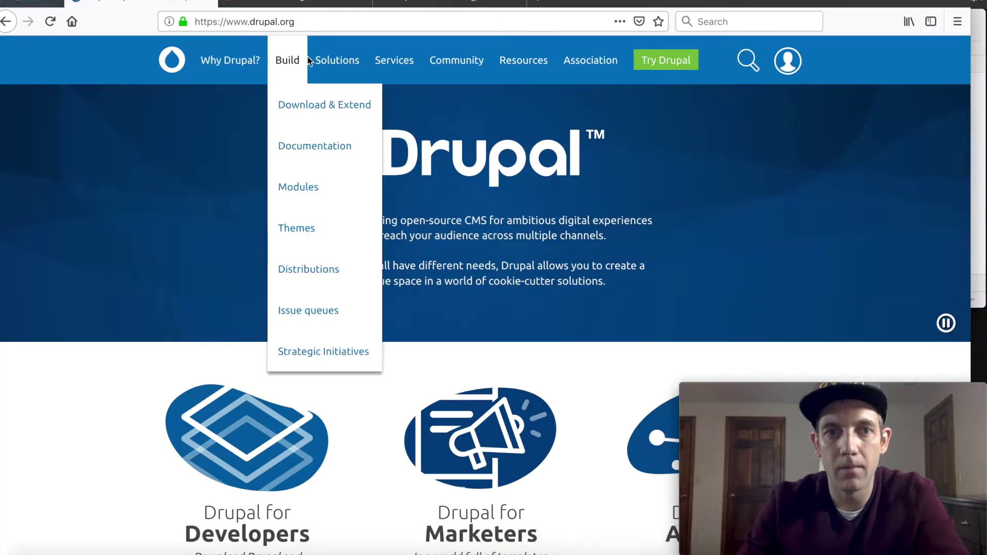
click(309, 113)
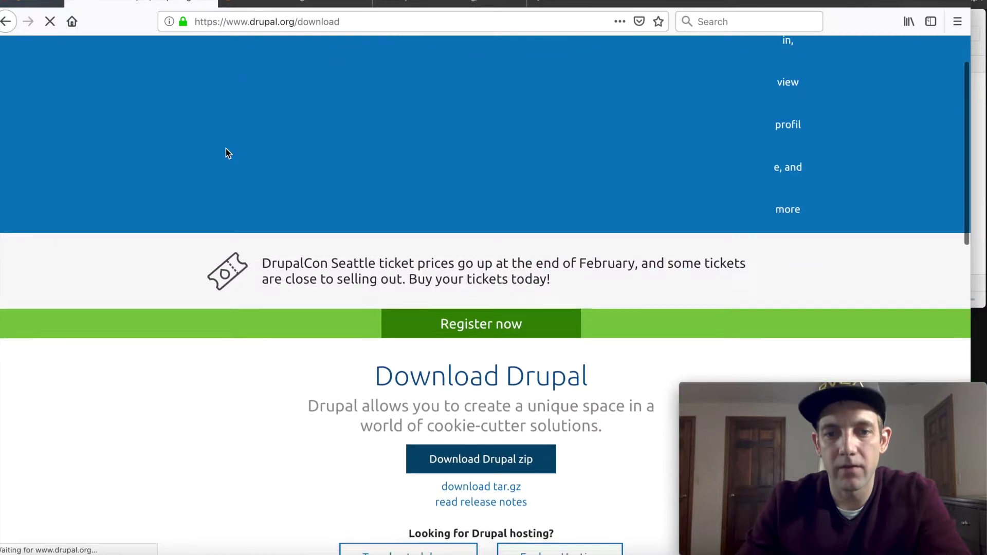
scroll(250, 157, down, 7)
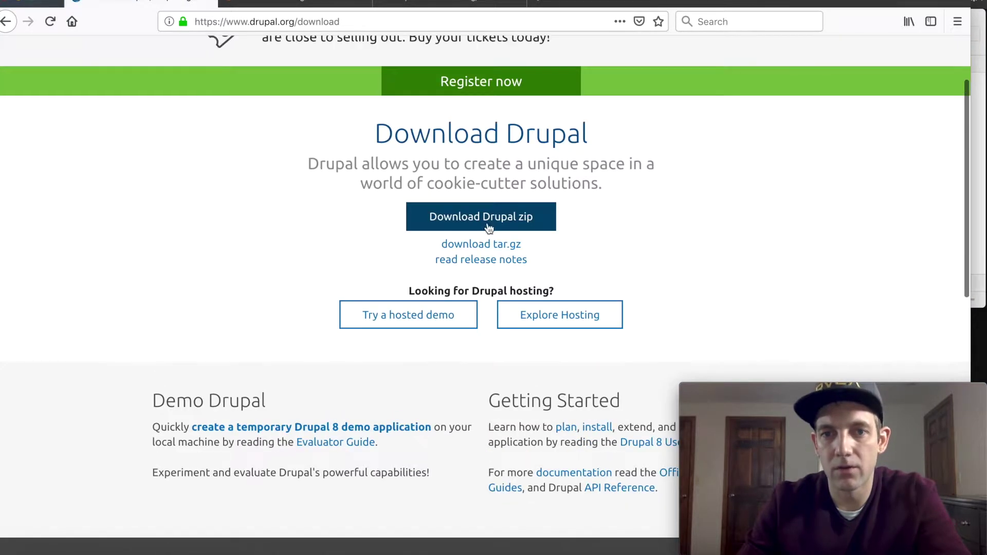
click(482, 226)
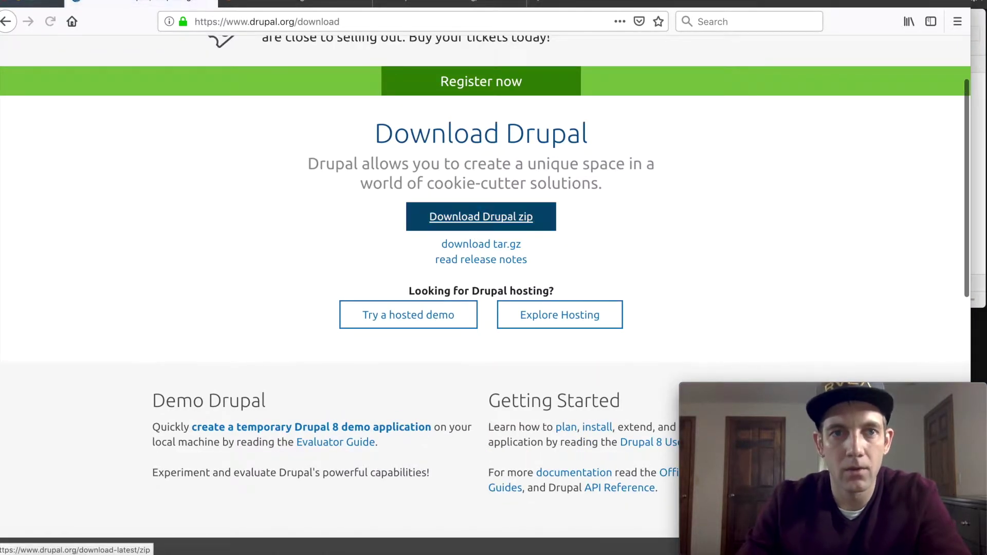
Step: Save the drupal-8.6.7.zip download to disk from Firefox's download dialog
click(282, 2)
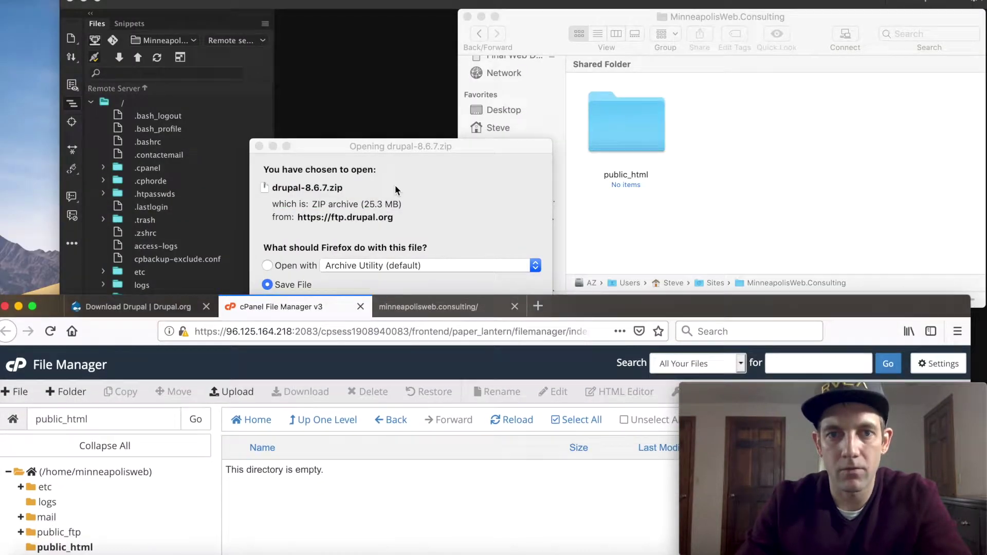
click(397, 190)
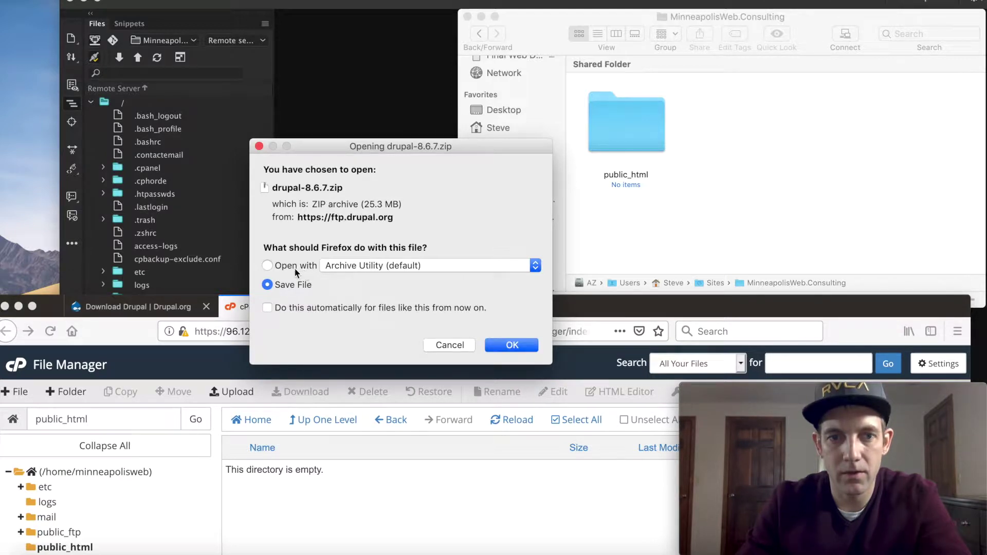
click(513, 344)
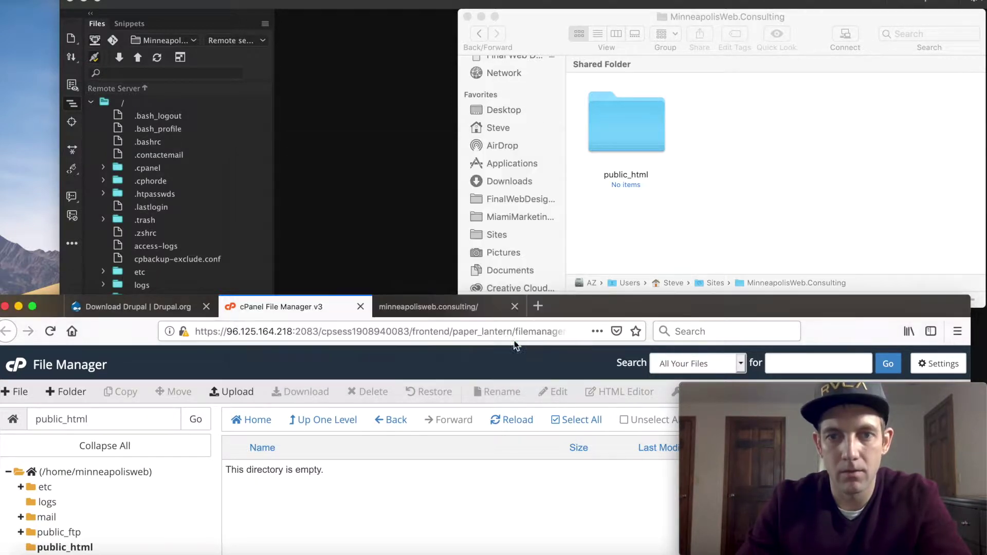
Step: Move the Finder window left and open a second Finder tab
drag(549, 22, 315, 26)
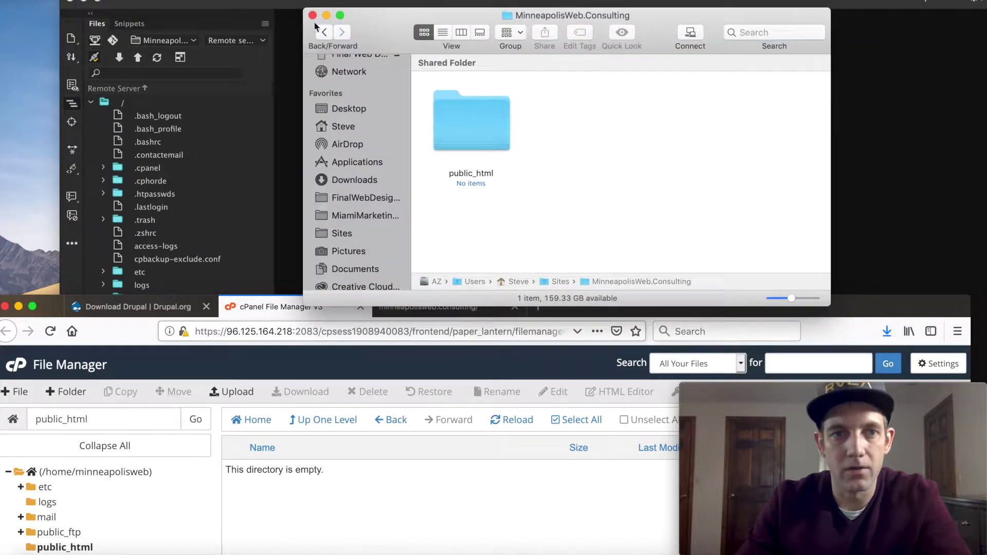
click(87, 1)
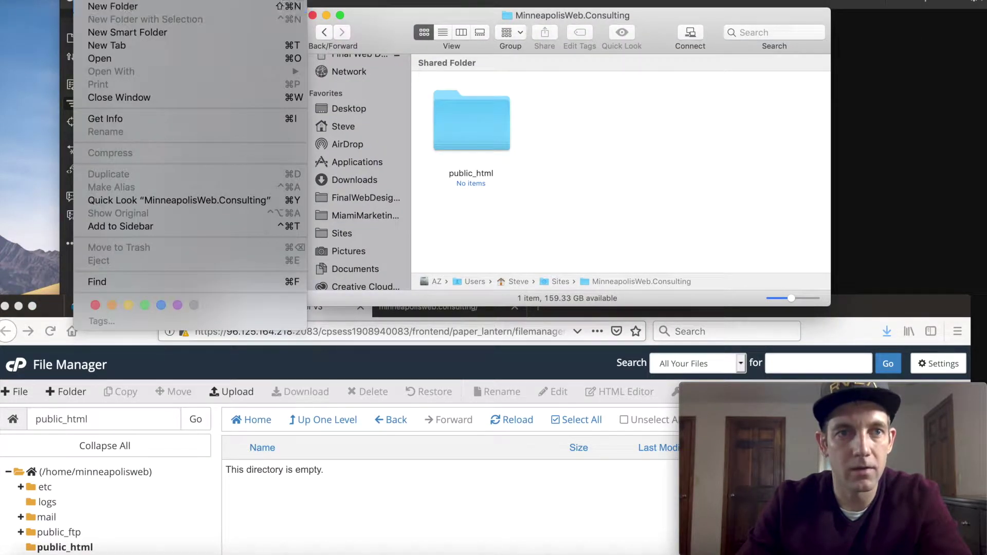
click(670, 66)
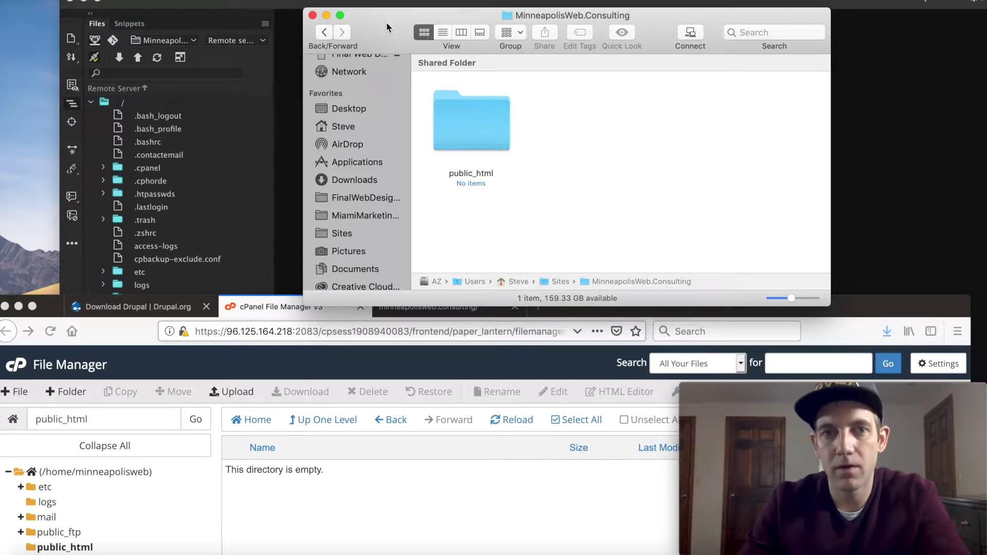
key(super+t)
drag(386, 23, 345, 35)
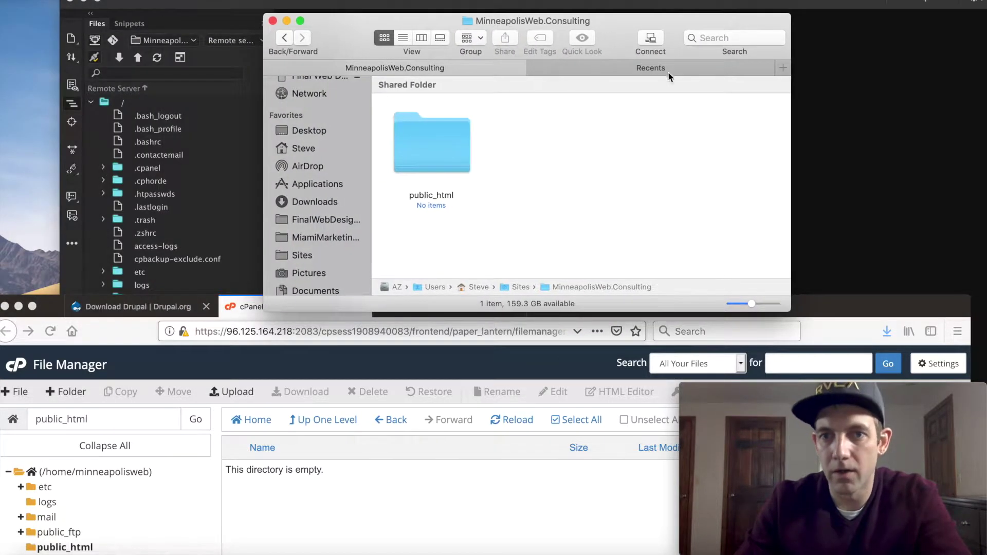
Step: Find and select drupal-8.6.7.zip in the Downloads folder in the new Finder tab
click(662, 72)
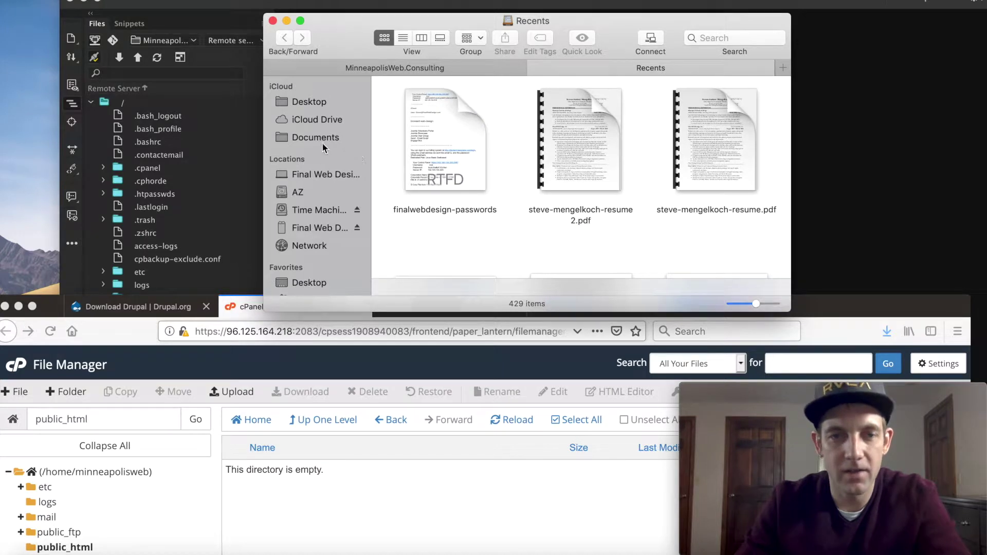
click(321, 140)
scroll(324, 221, down, 3)
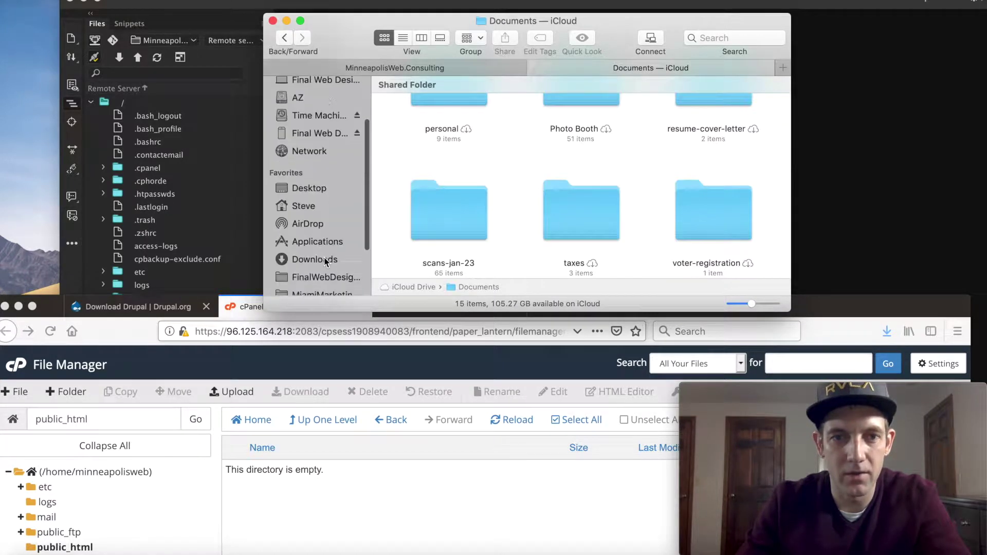
scroll(320, 229, down, 2)
click(321, 226)
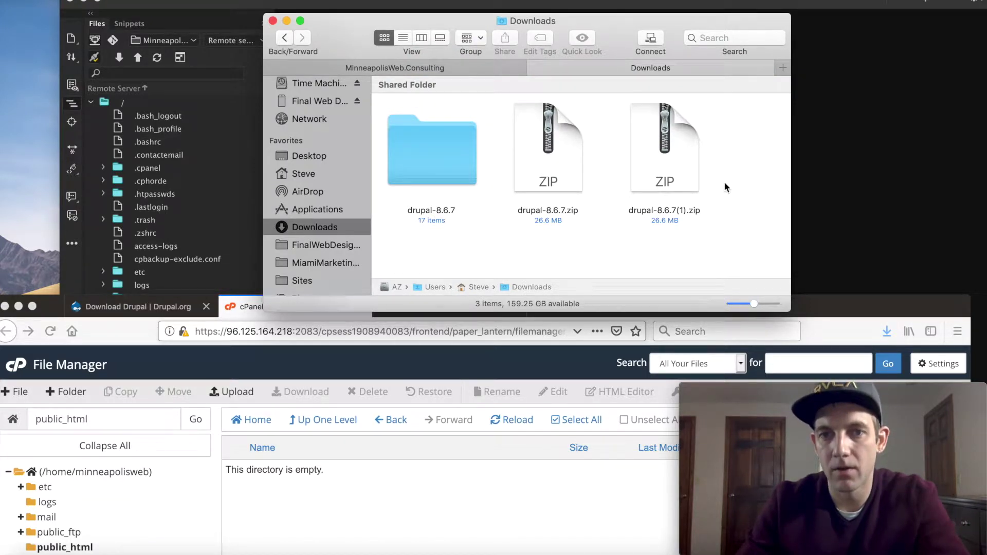
click(443, 159)
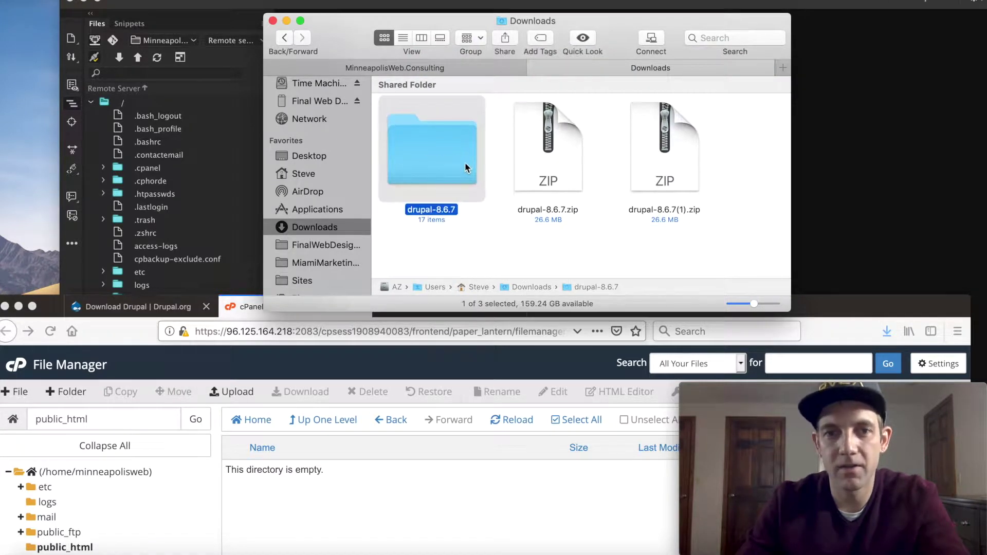
double_click(466, 162)
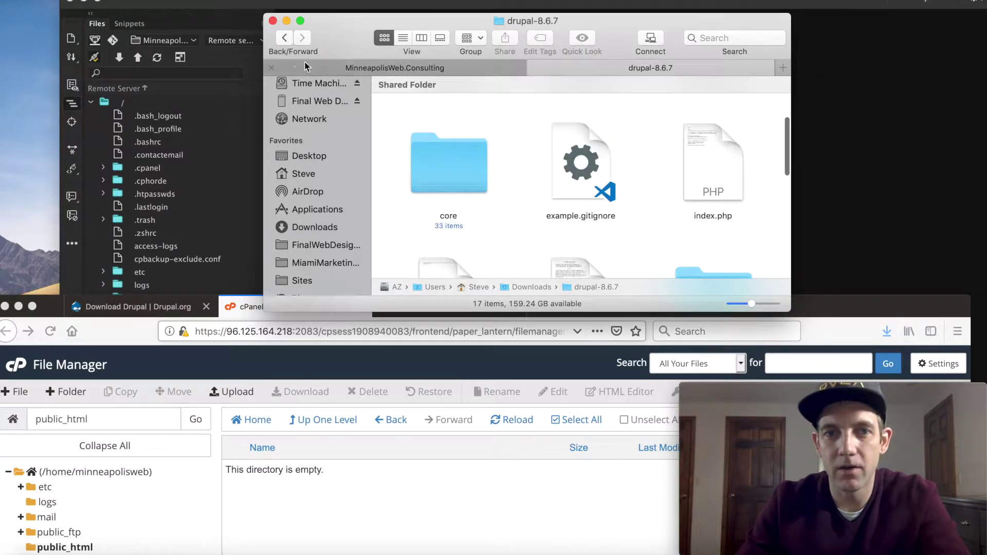
drag(283, 41, 283, 42)
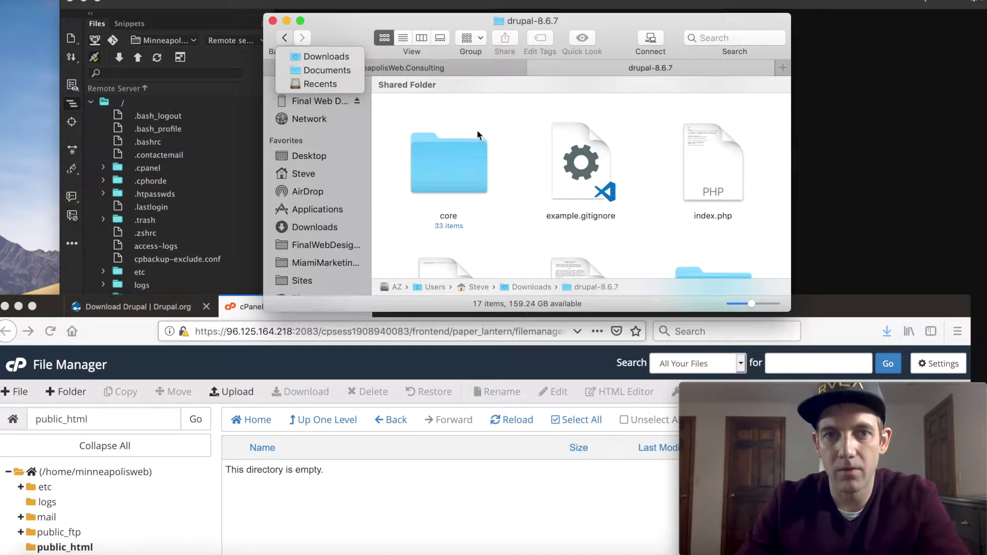
click(259, 63)
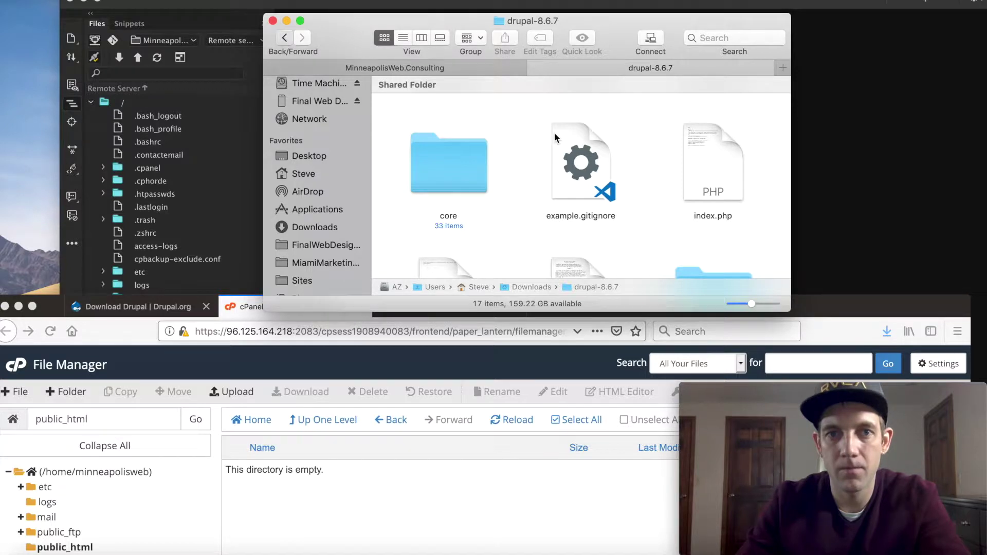
key(super+bracketleft)
click(554, 157)
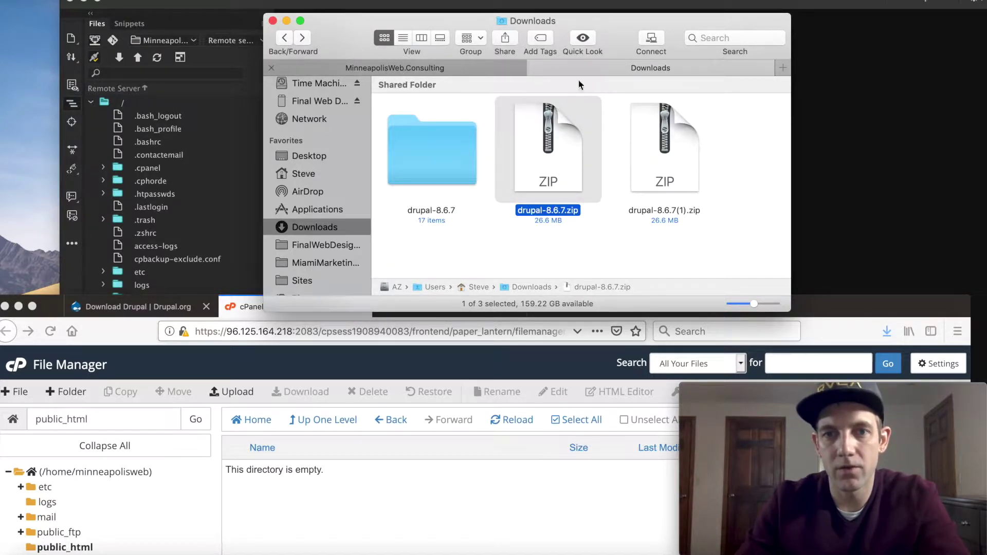
Step: Paste drupal-8.6.7.zip into the local public_html folder of MinneapolisWeb.Consulting
click(436, 71)
double_click(452, 143)
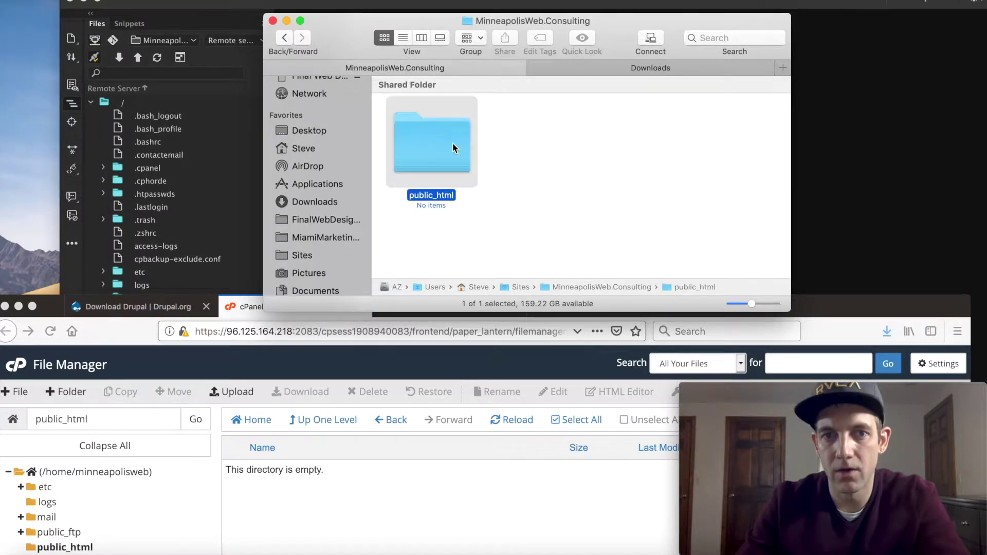
key(super+v)
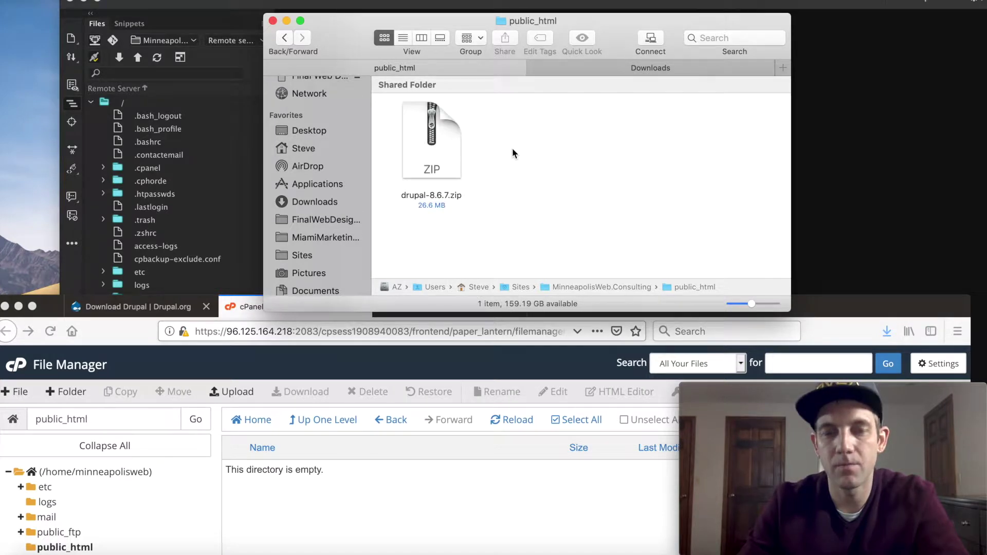
click(232, 6)
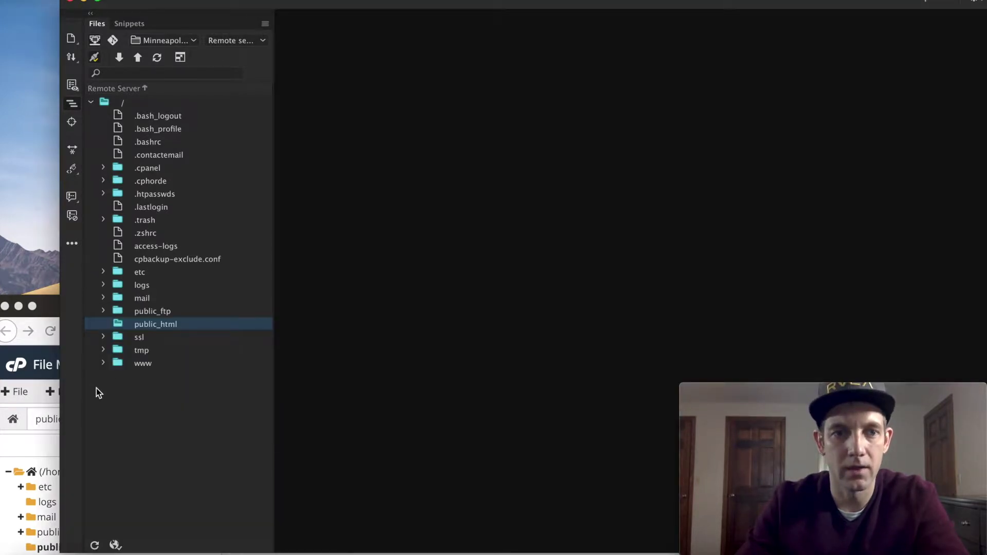
Step: Expand the local public_html folder in Dreamweaver's Files panel and locate drupal-8.6.7.zip
right_click(162, 328)
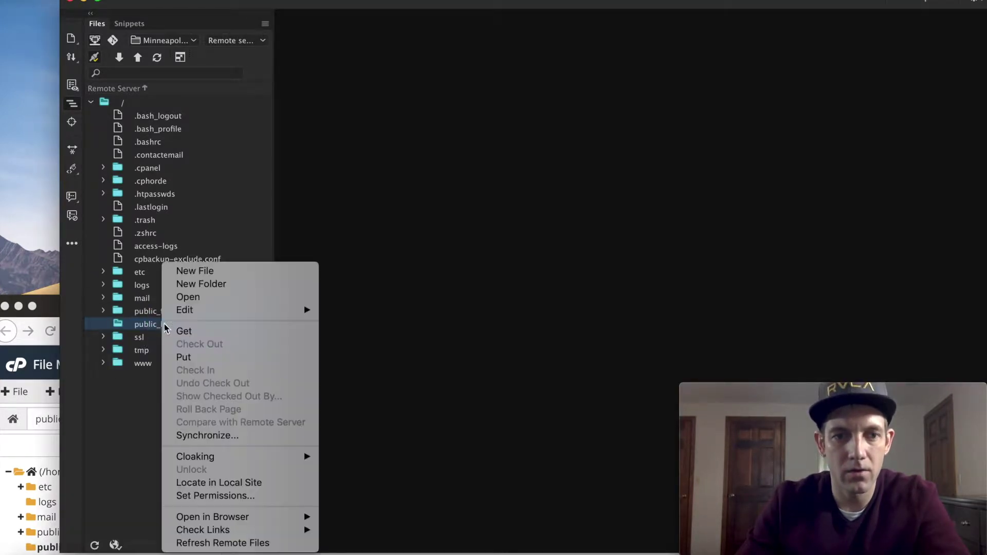
click(221, 482)
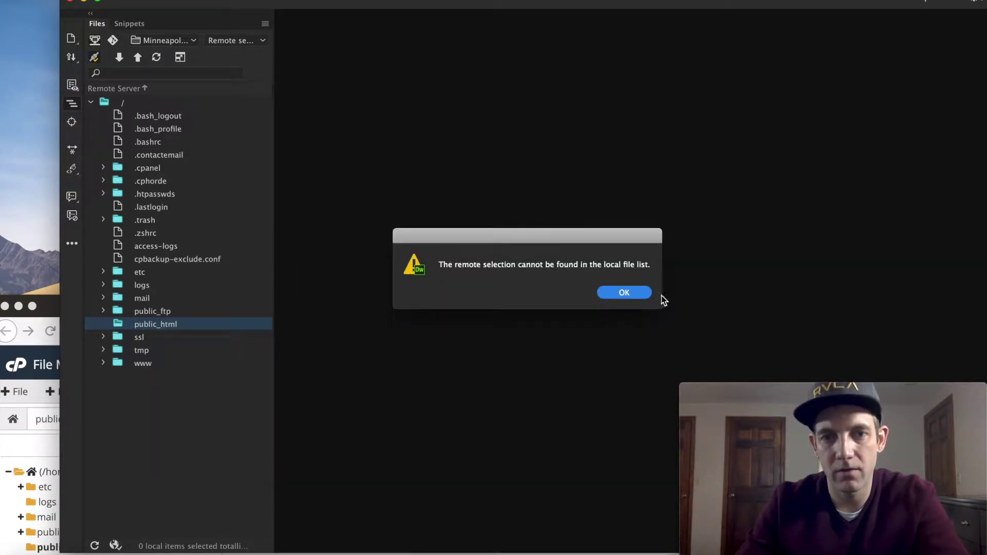
click(622, 293)
click(104, 118)
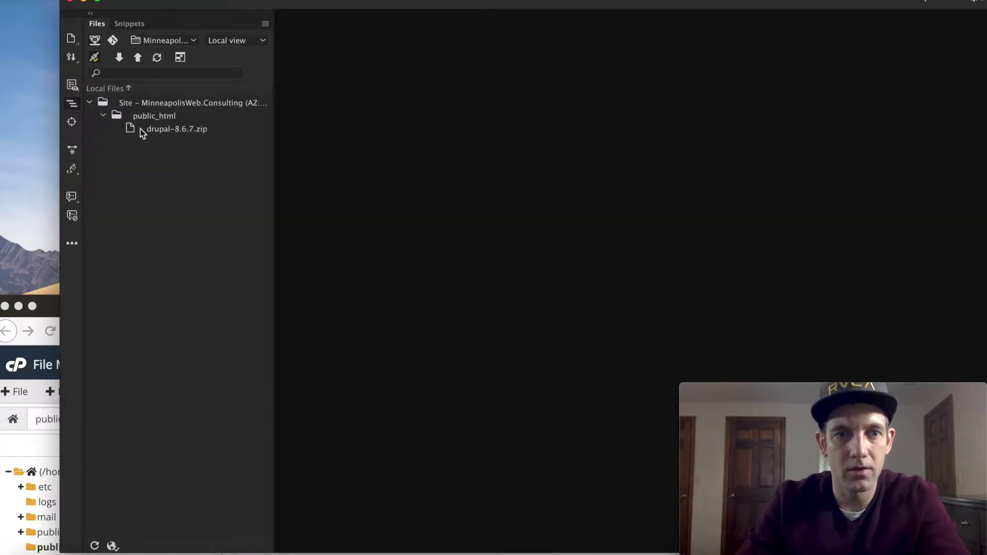
click(178, 129)
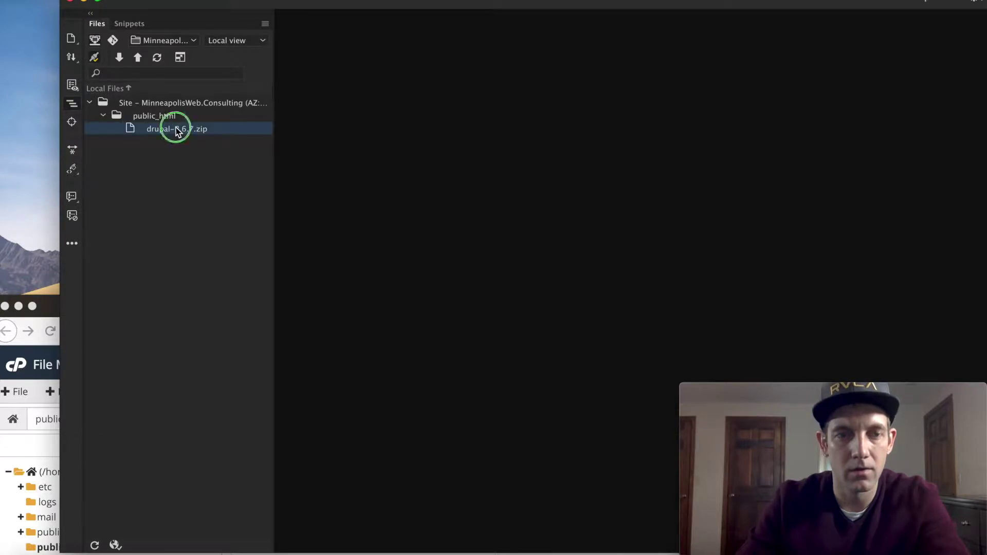
right_click(177, 129)
click(113, 242)
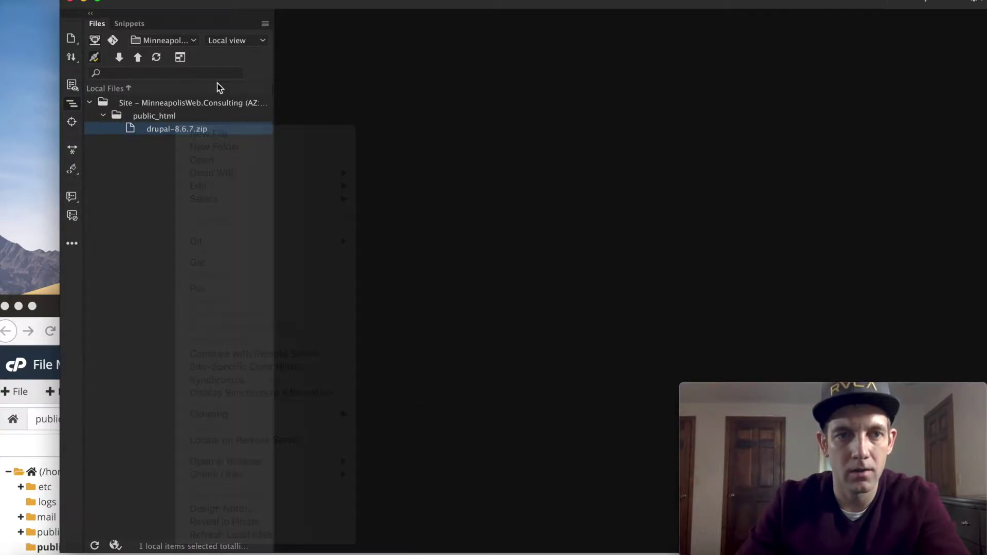
click(170, 118)
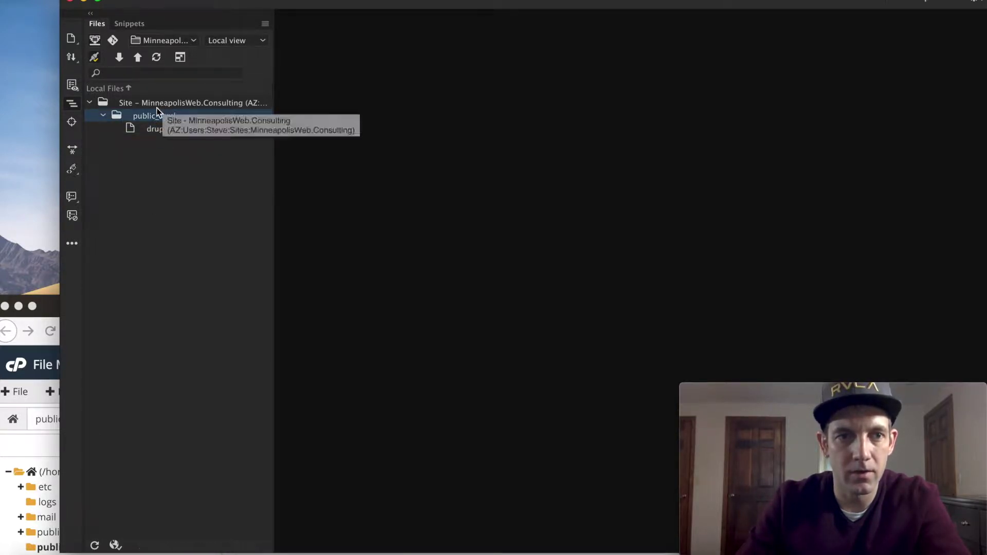
right_click(152, 117)
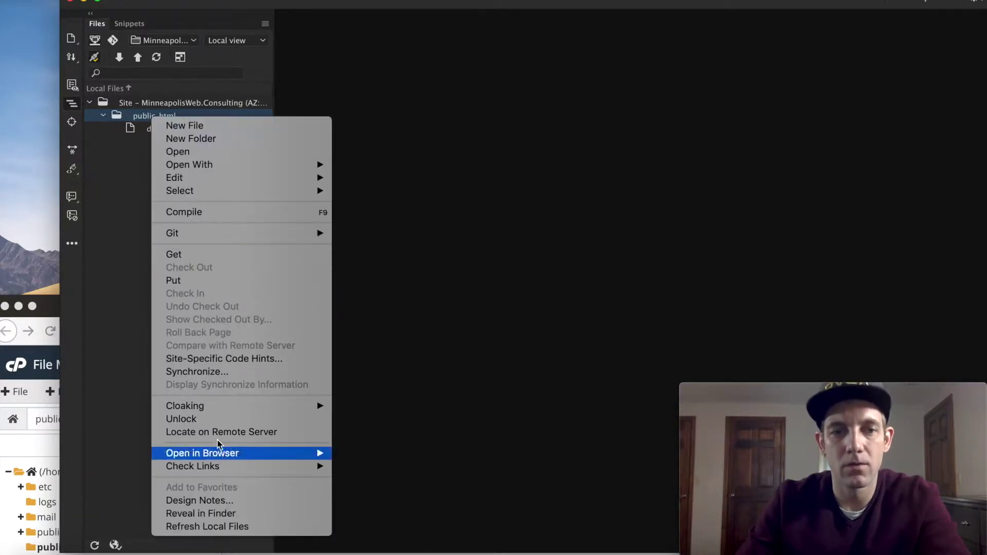
click(222, 433)
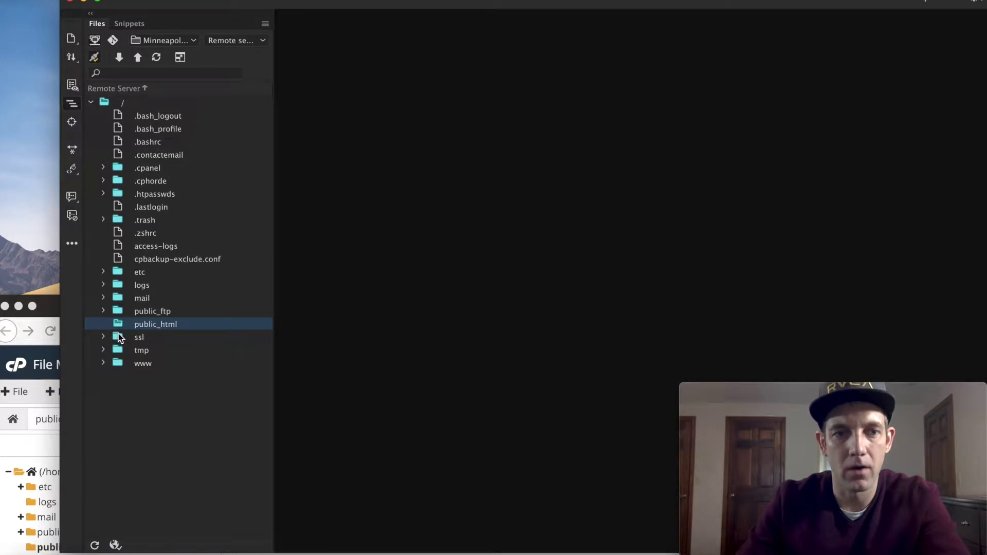
Step: Upload drupal-8.6.7.zip to the remote public_html folder with Put
right_click(153, 325)
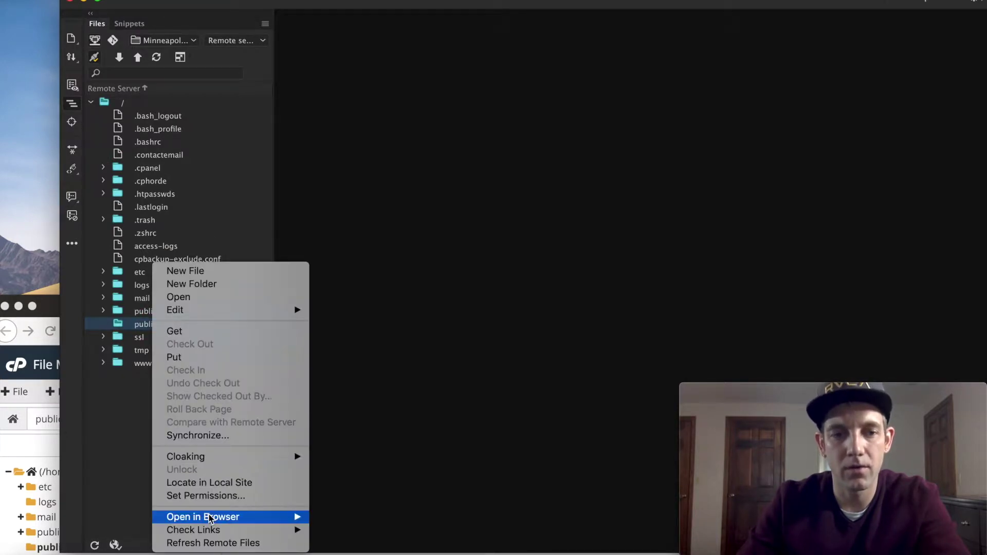
click(209, 482)
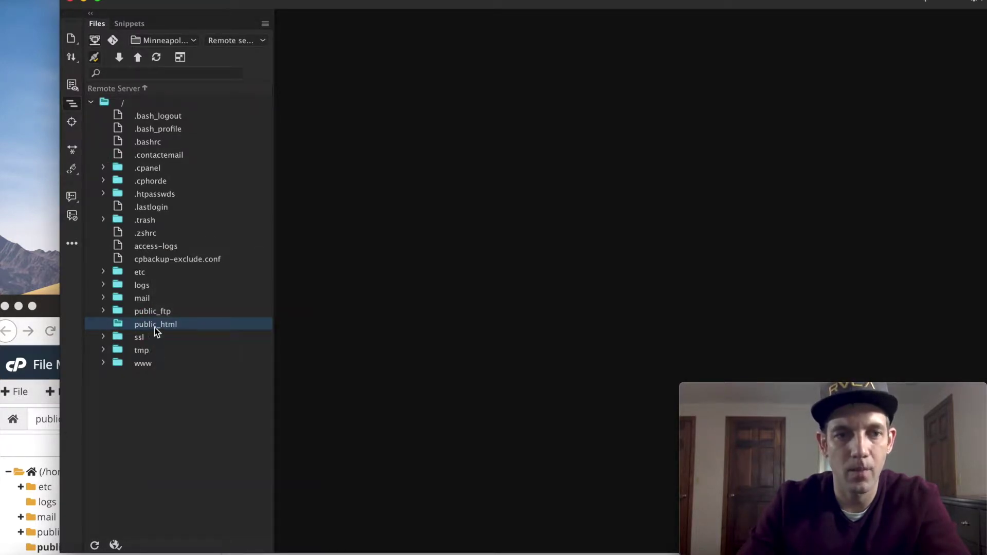
click(176, 129)
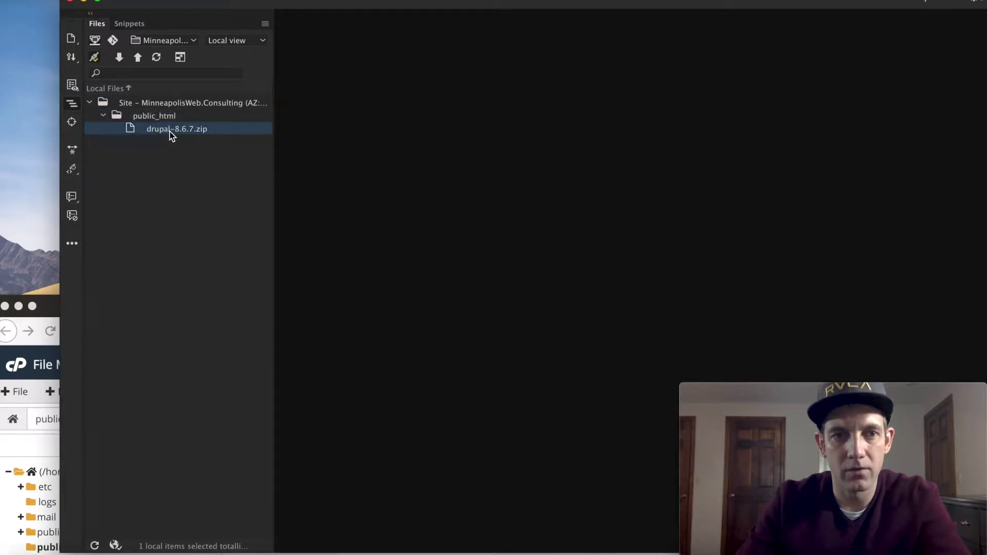
right_click(169, 143)
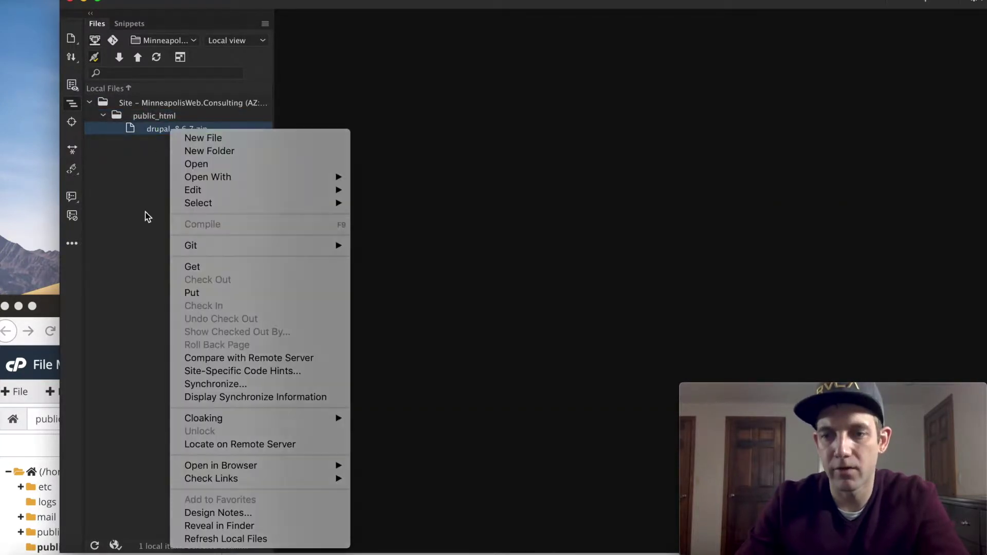
click(145, 213)
click(189, 181)
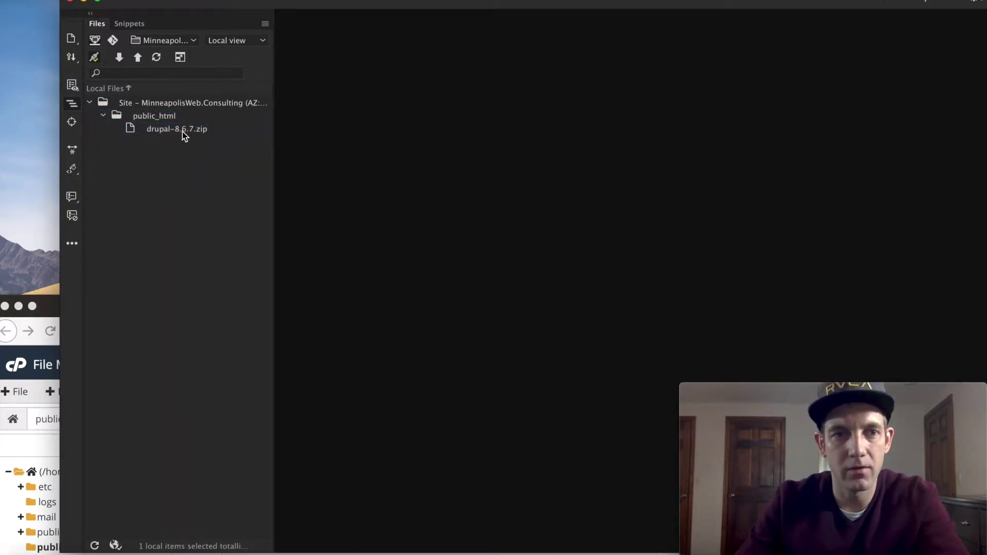
right_click(183, 132)
click(134, 194)
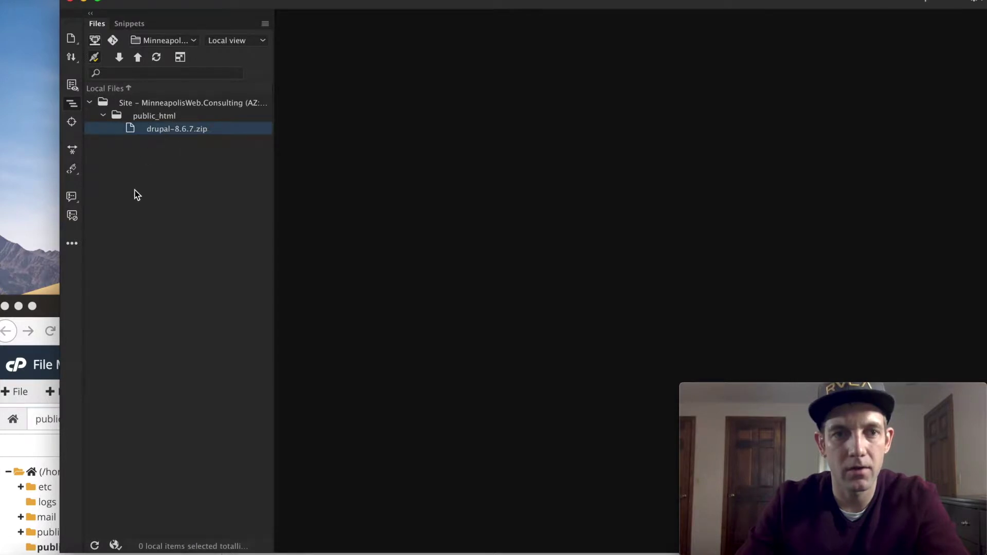
right_click(161, 133)
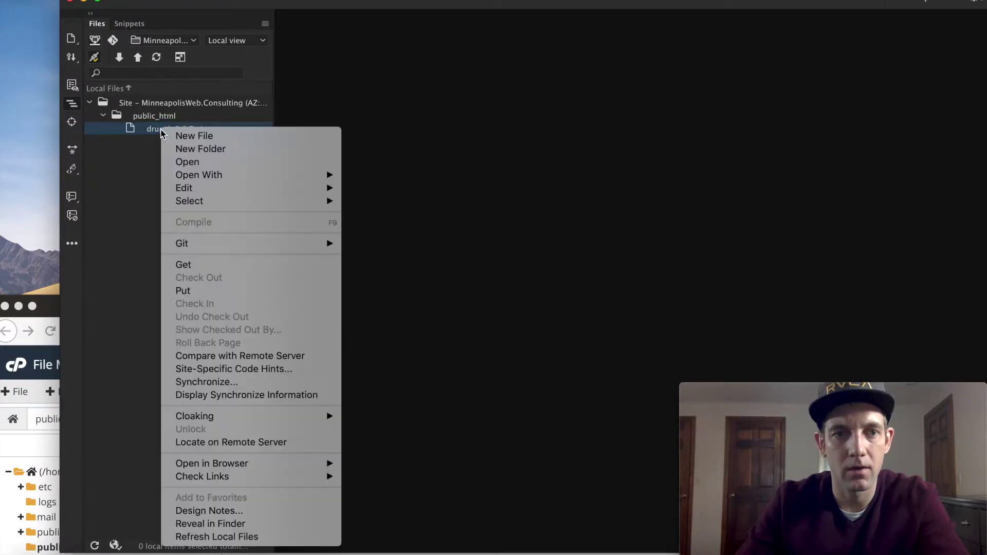
click(199, 292)
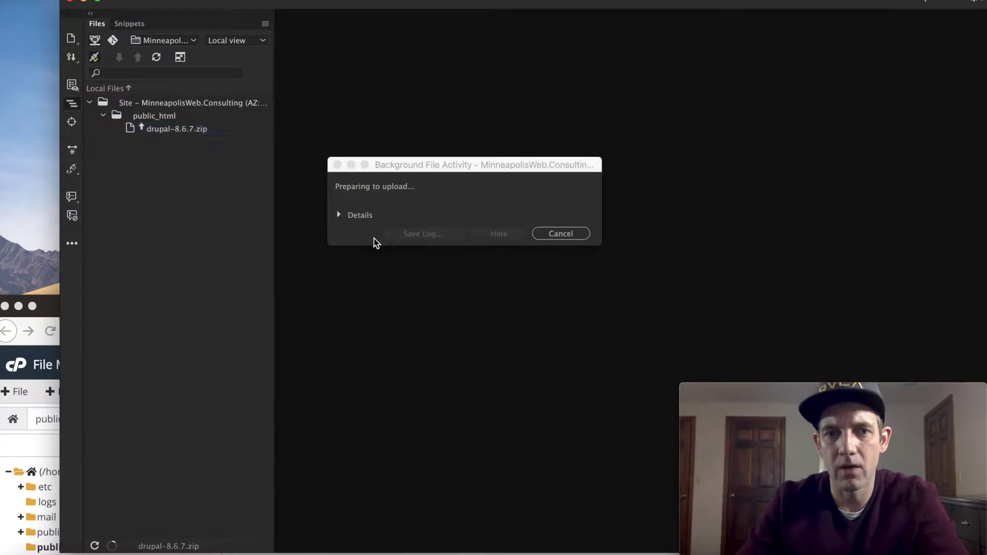
Step: Show the upload details and maximise the cPanel File Manager browser window
click(339, 216)
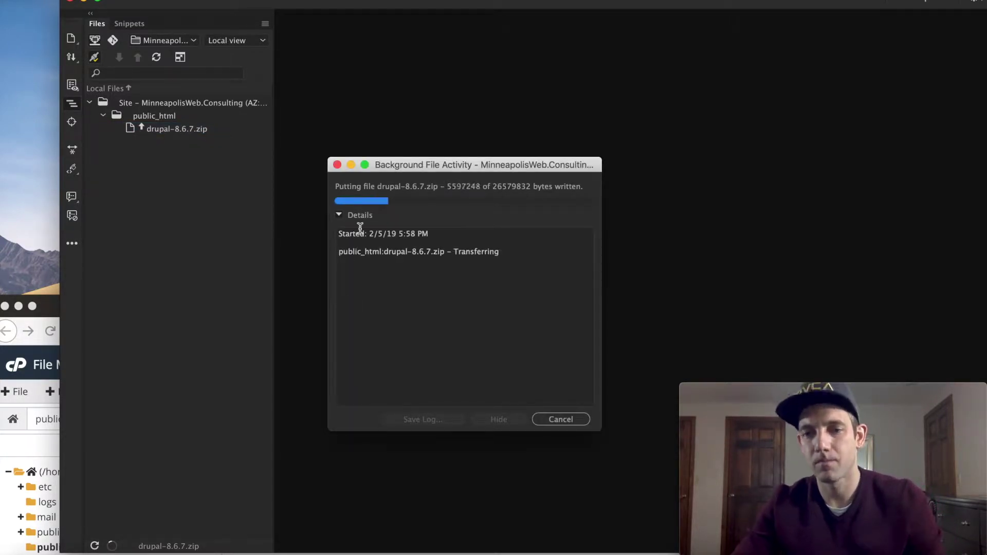
click(47, 432)
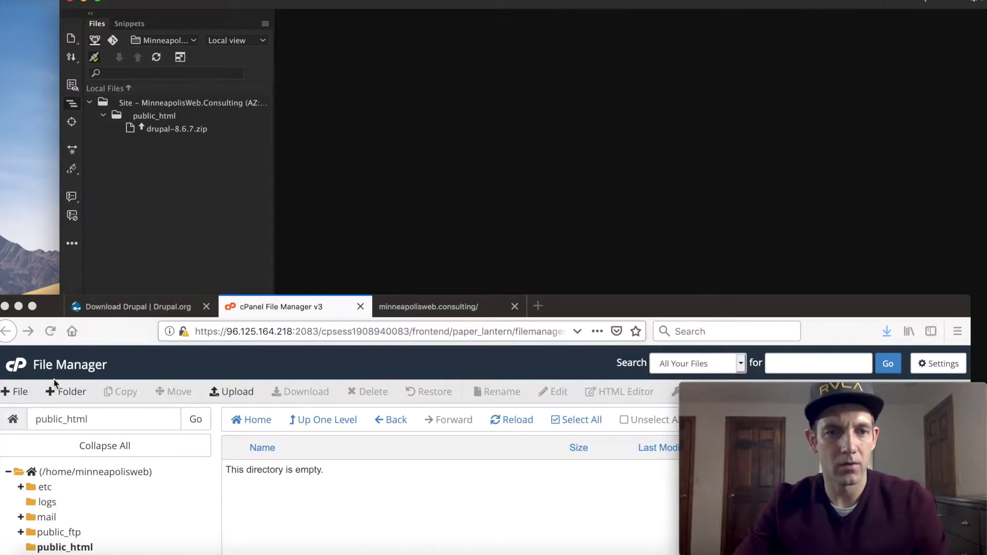
double_click(582, 300)
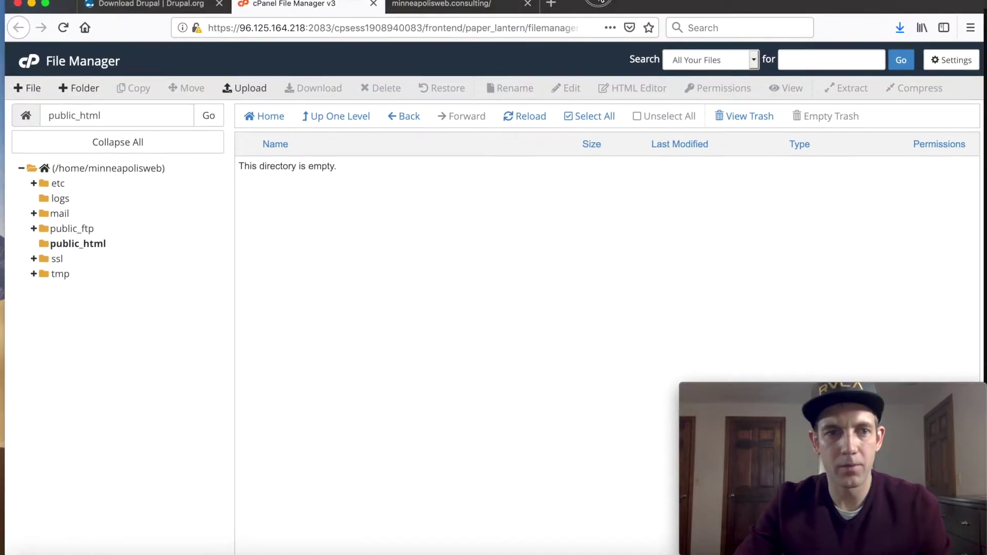
Step: Close the Drupal.org download tab in Firefox
click(432, 2)
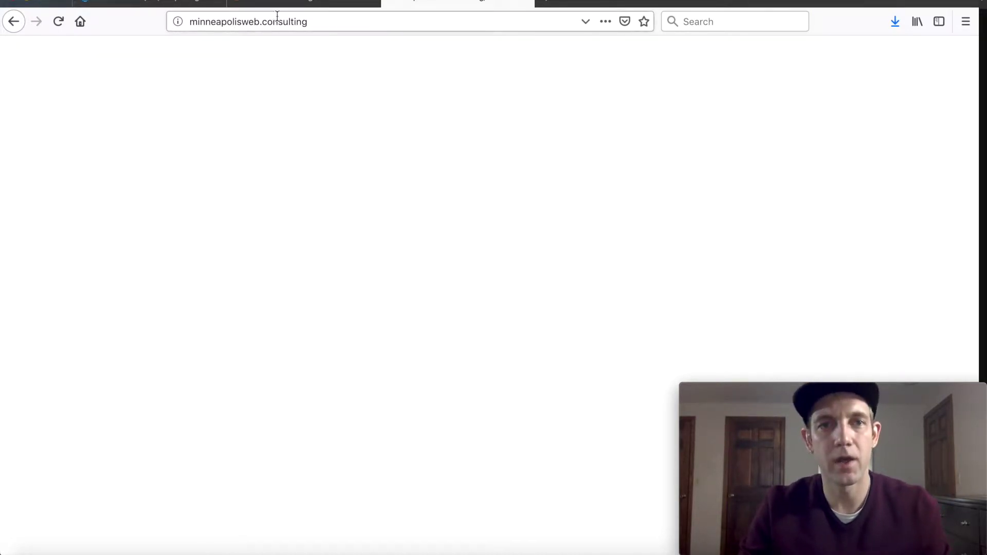
click(149, 3)
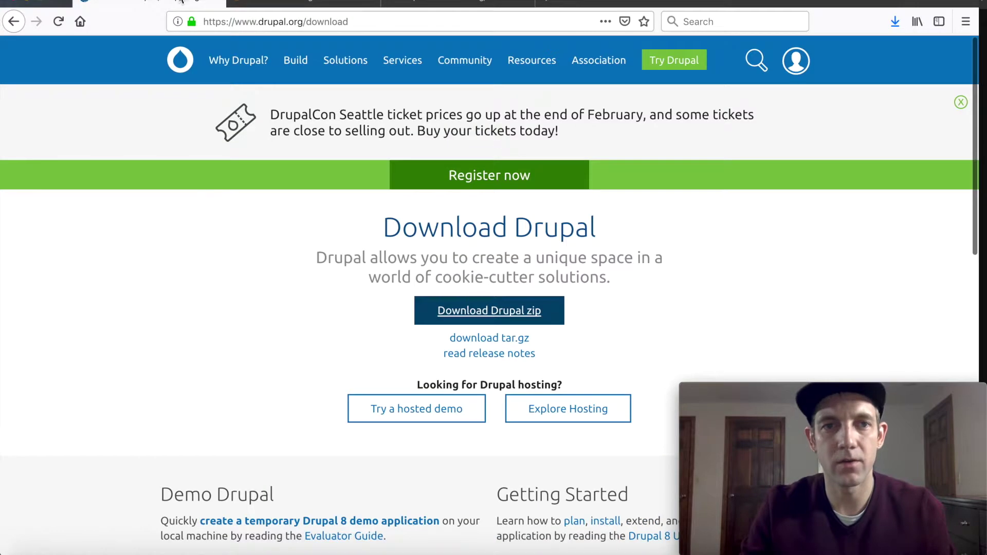
click(215, 2)
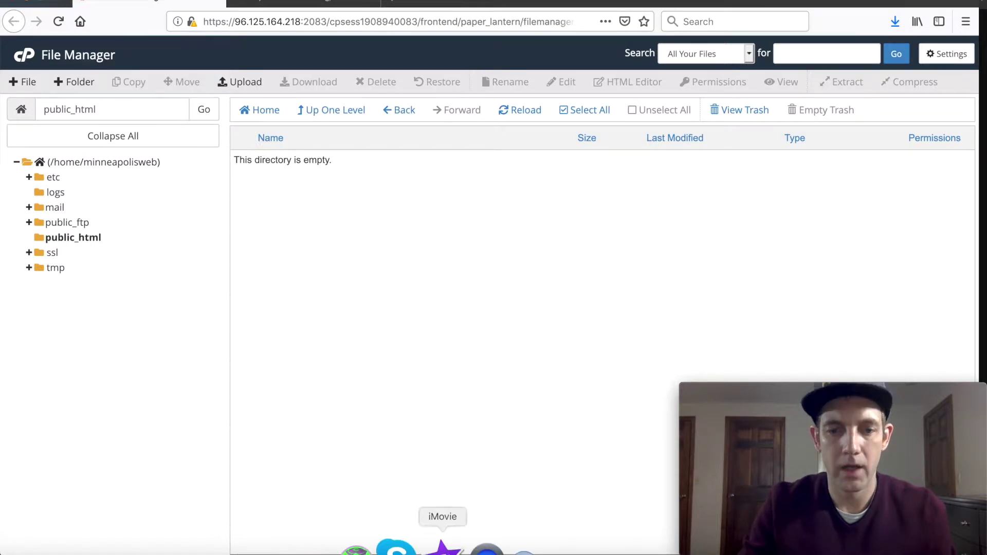
Step: Close Dreamweaver's completed upload report for drupal-8.6.7.zip
click(704, 545)
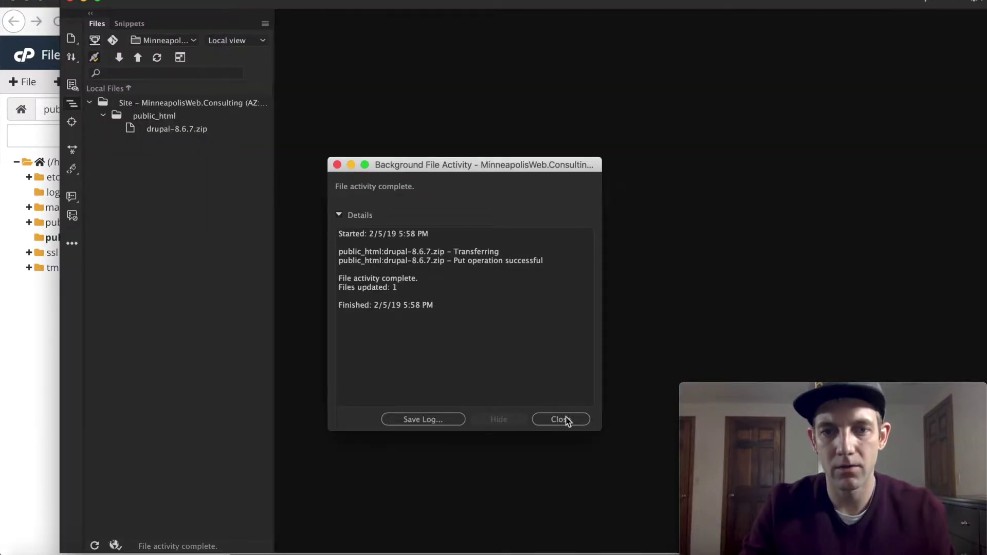
click(564, 420)
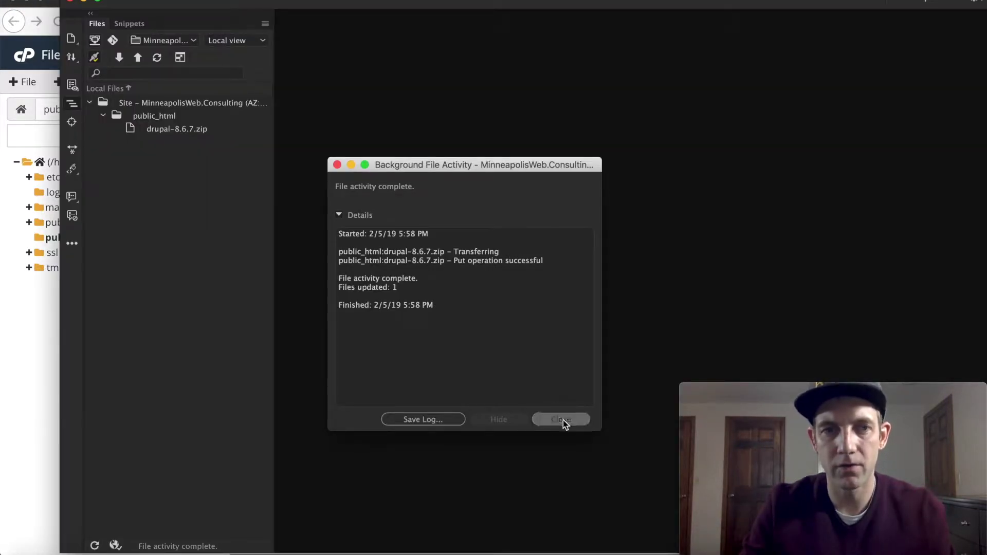
click(32, 369)
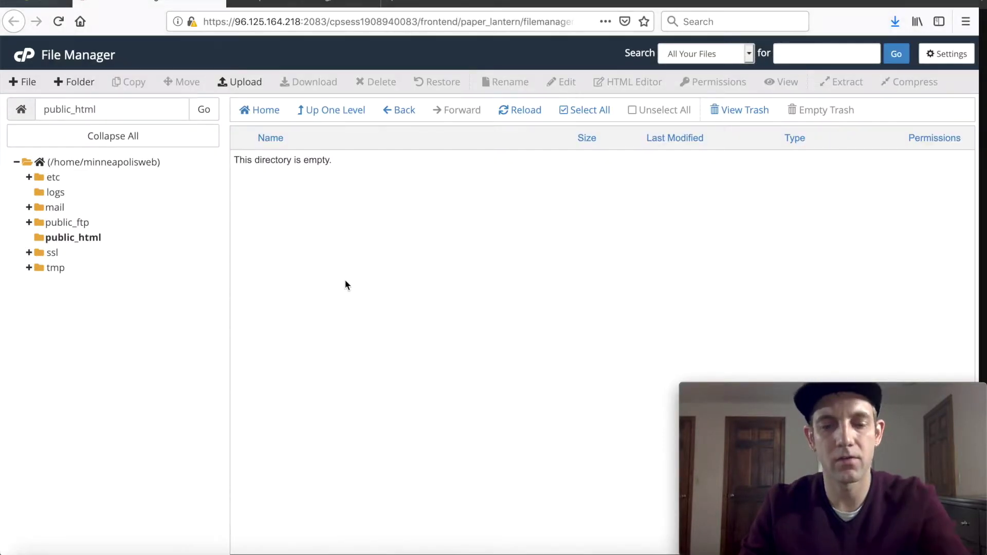
Step: Reload File Manager and select the uploaded drupal-8.6.7.zip (25.35 MB) in public_html
key(F5)
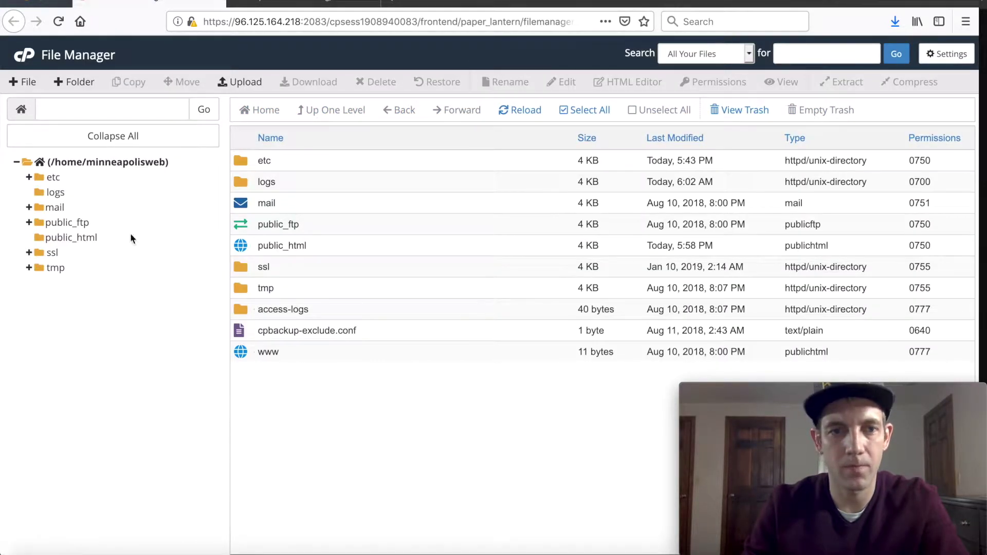
click(48, 240)
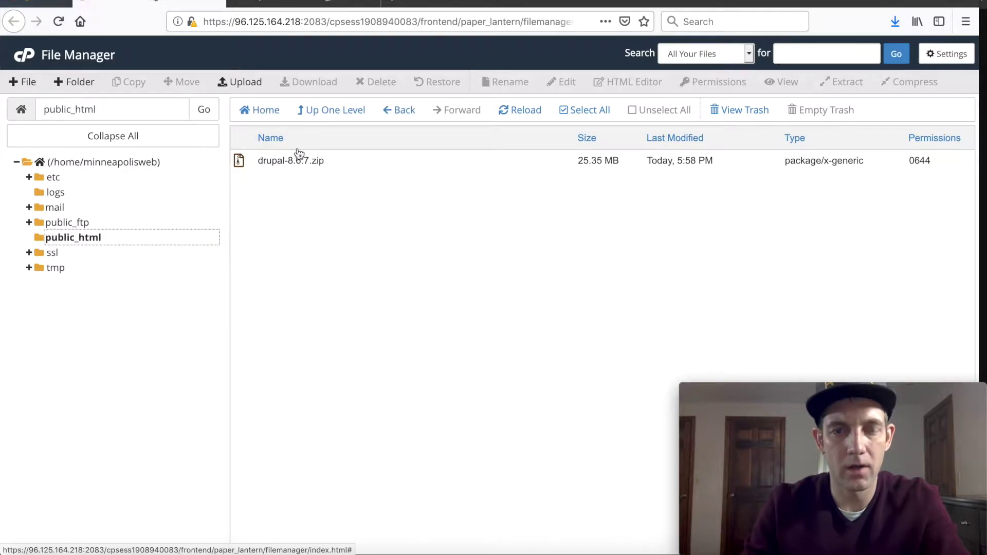
click(270, 159)
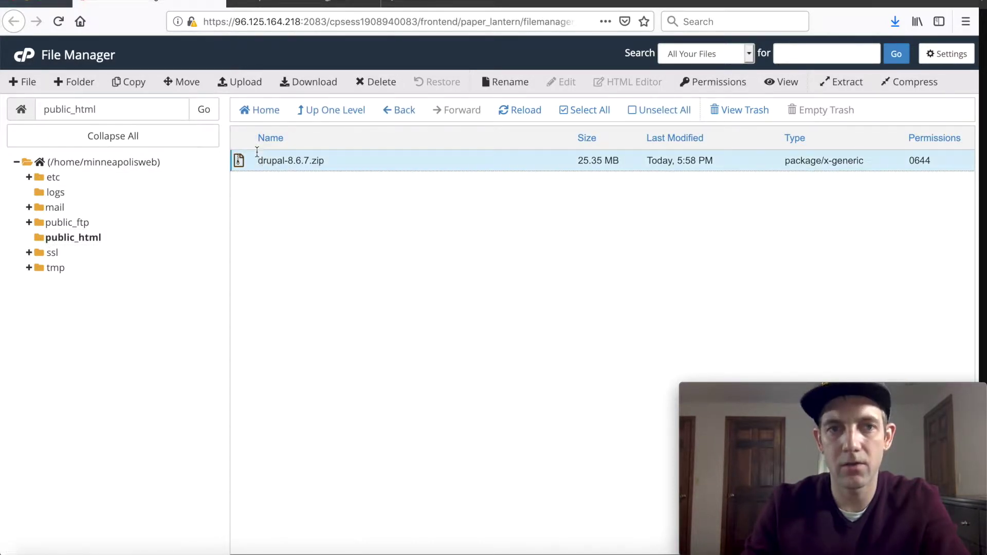
Step: Open Extract for the zip and clear the /public_html destination path
click(852, 84)
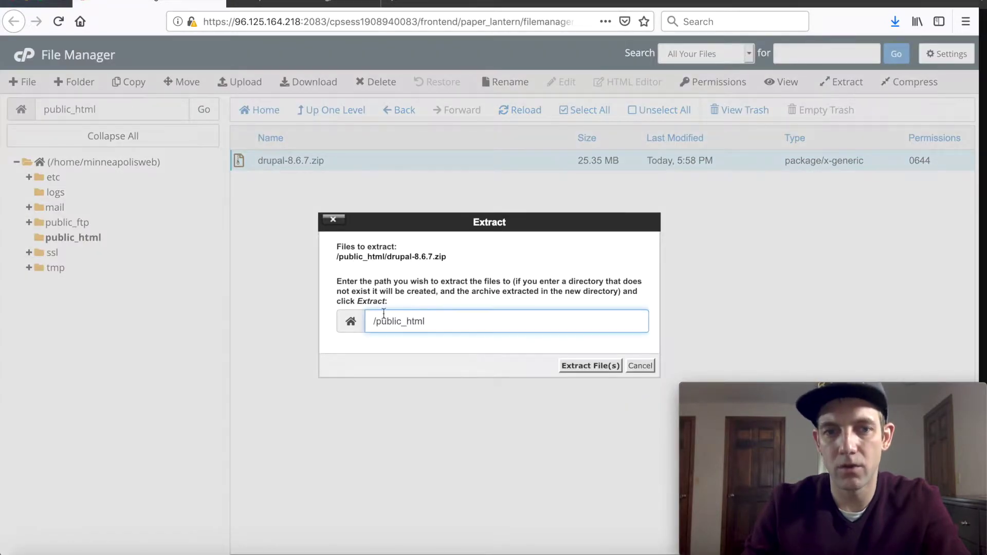
drag(461, 322, 298, 311)
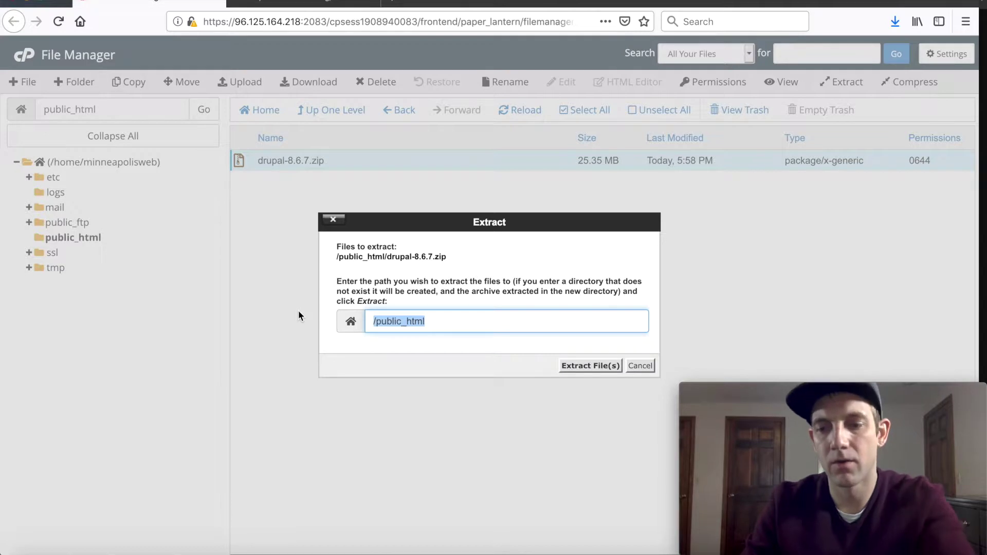
key(BackSpace)
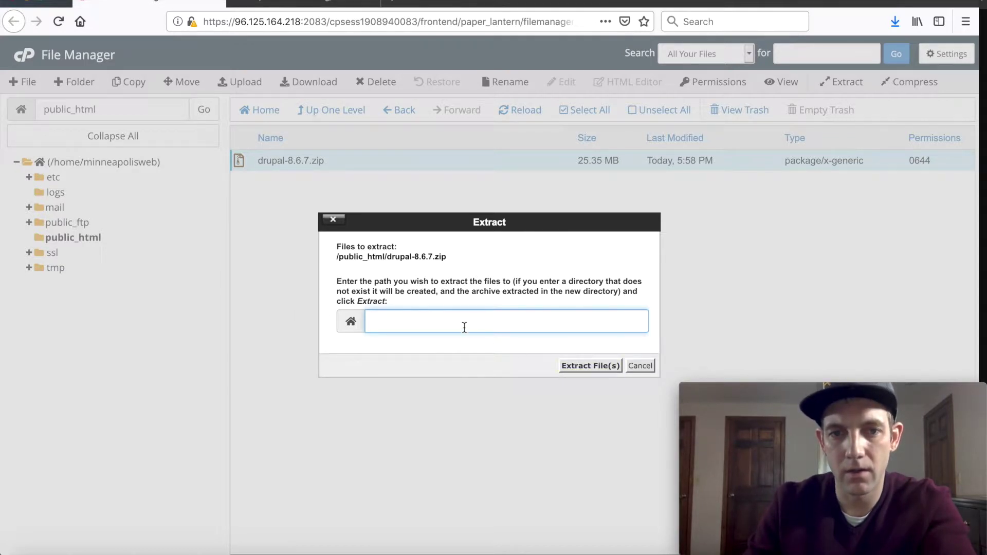
Step: Extract drupal-8.6.7.zip into a drupal-8.6.7 folder and close the Extraction Results
click(582, 366)
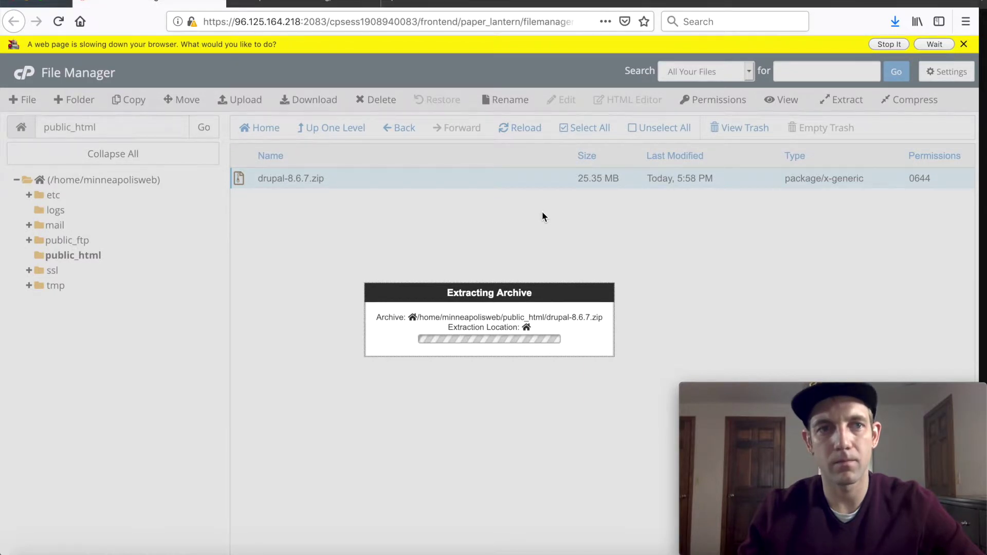
click(934, 44)
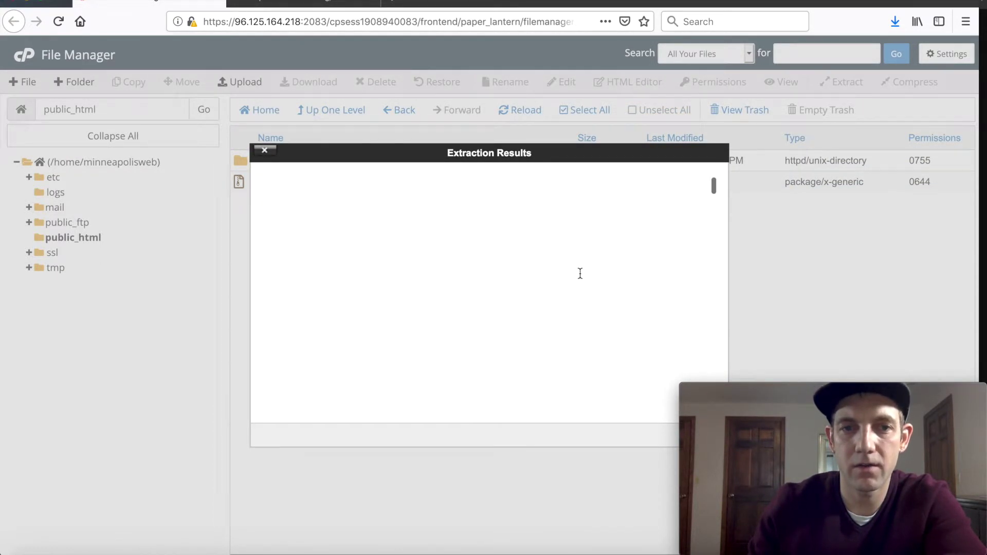
drag(508, 164, 424, 120)
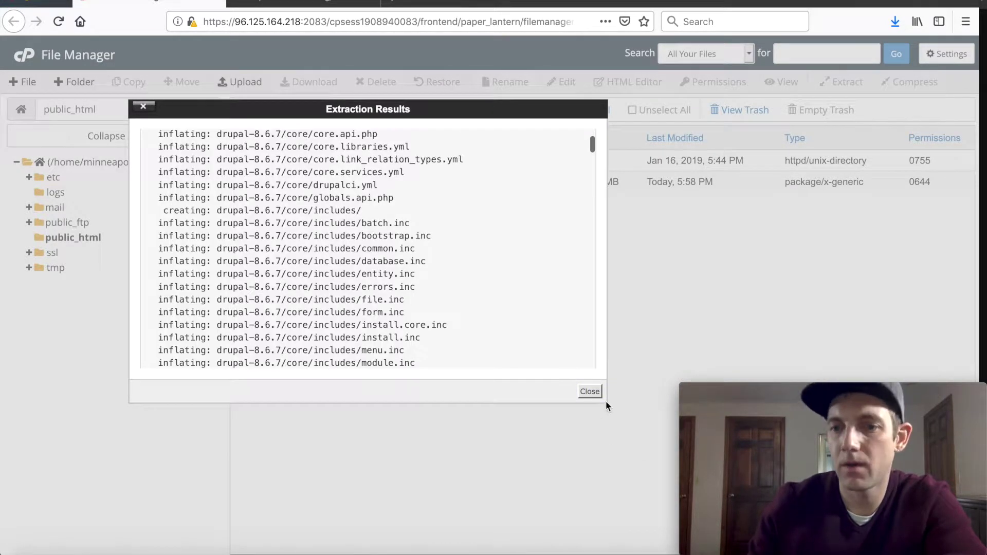
click(589, 391)
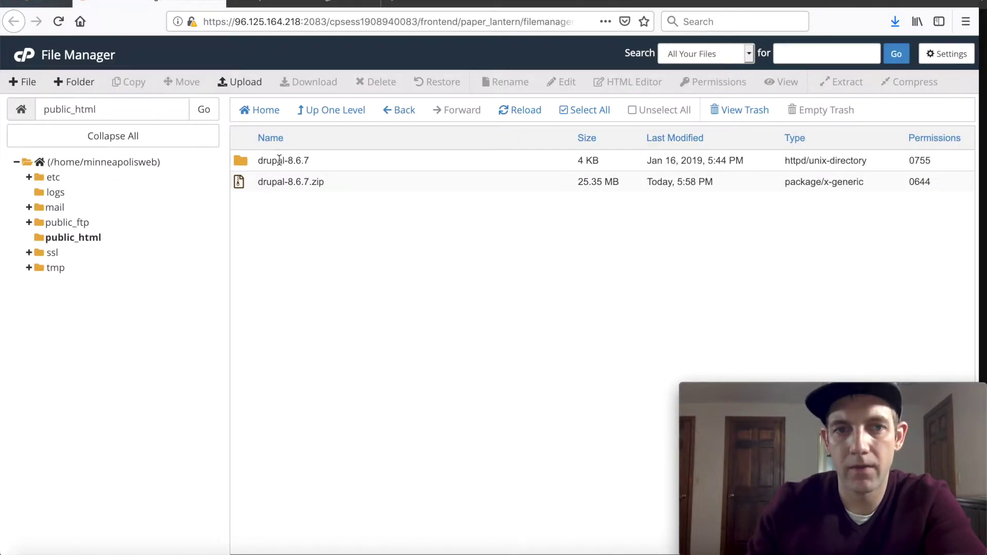
Step: Permanently delete drupal-8.6.7.zip from public_html, skipping the trash
double_click(243, 160)
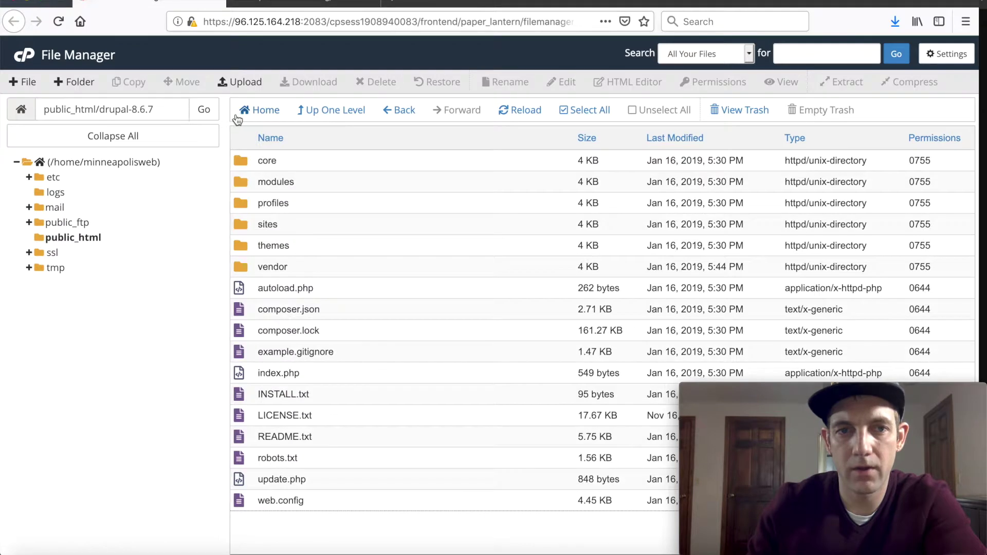
click(66, 237)
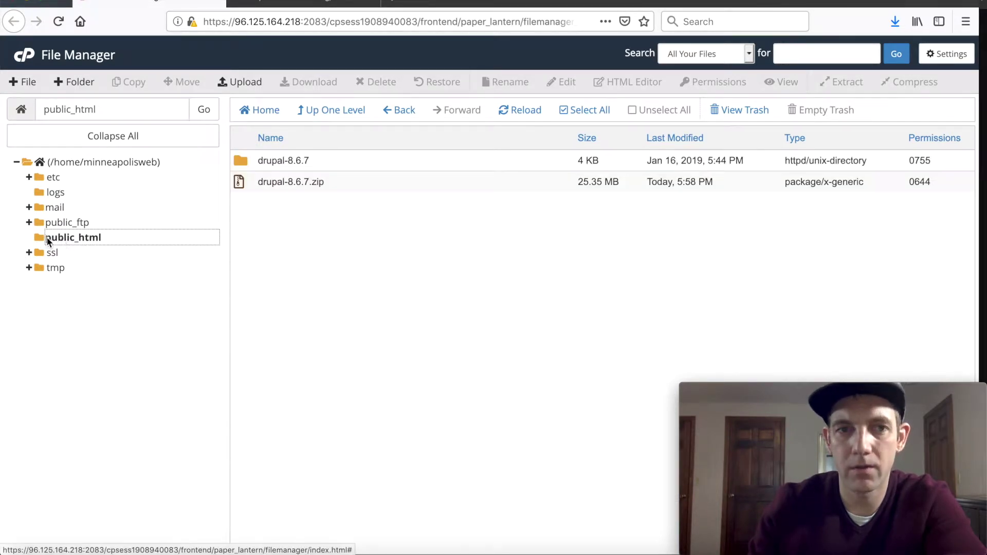
click(261, 182)
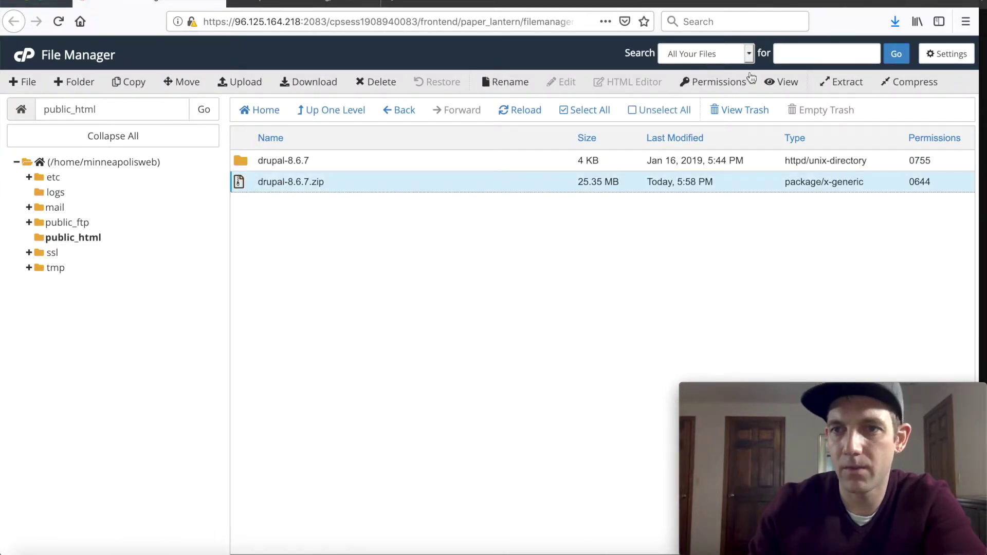
click(379, 82)
click(439, 303)
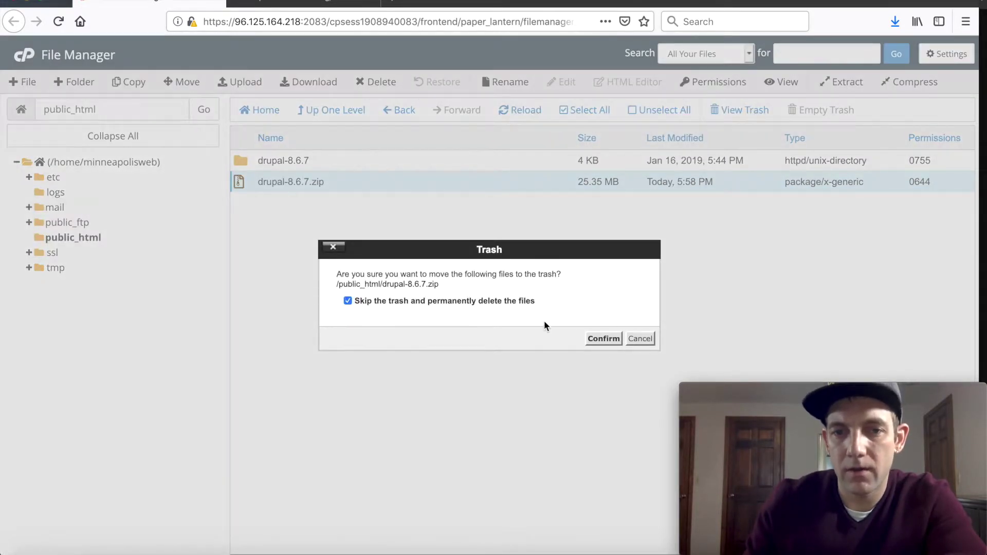
click(601, 338)
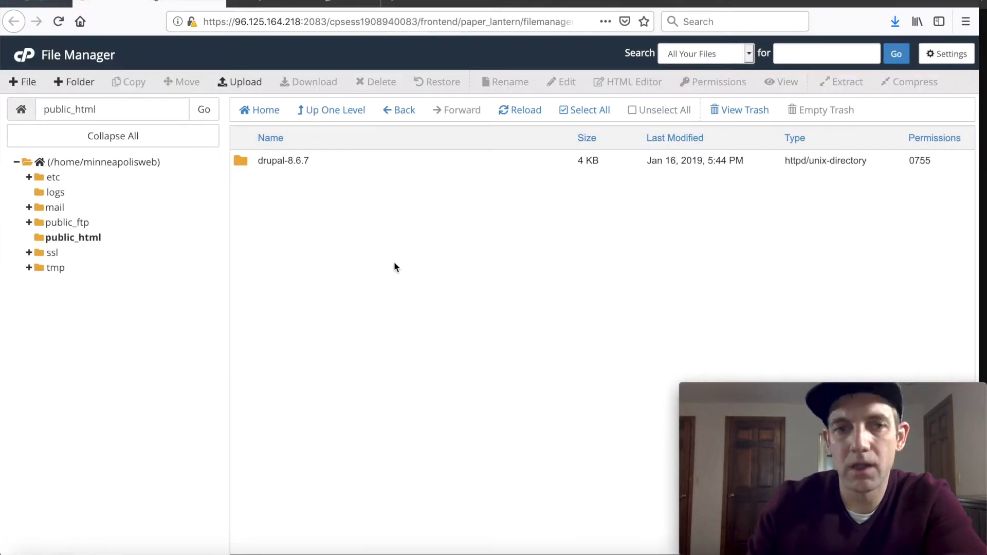
Step: Open the drupal-8.6.7 folder and select all its files from core through web.config
double_click(236, 162)
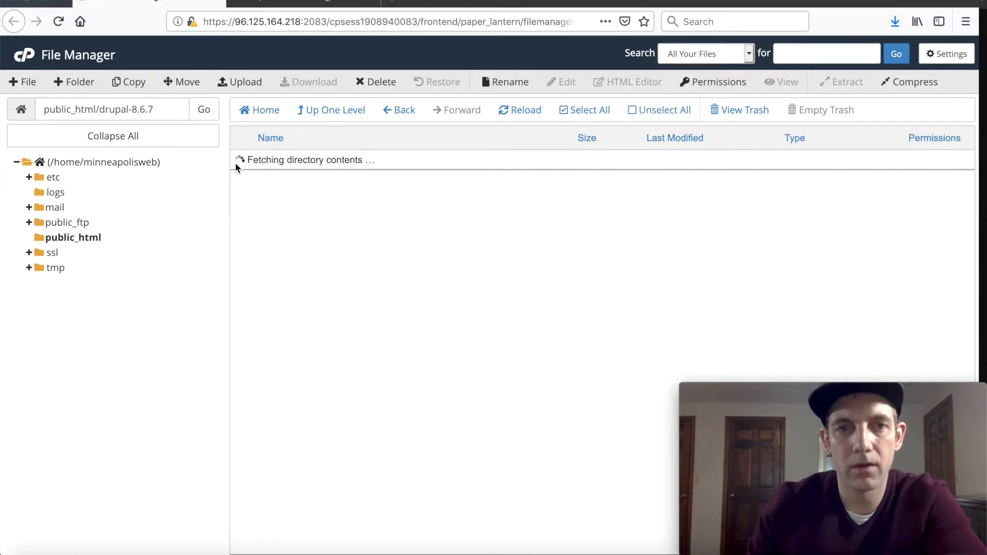
click(264, 163)
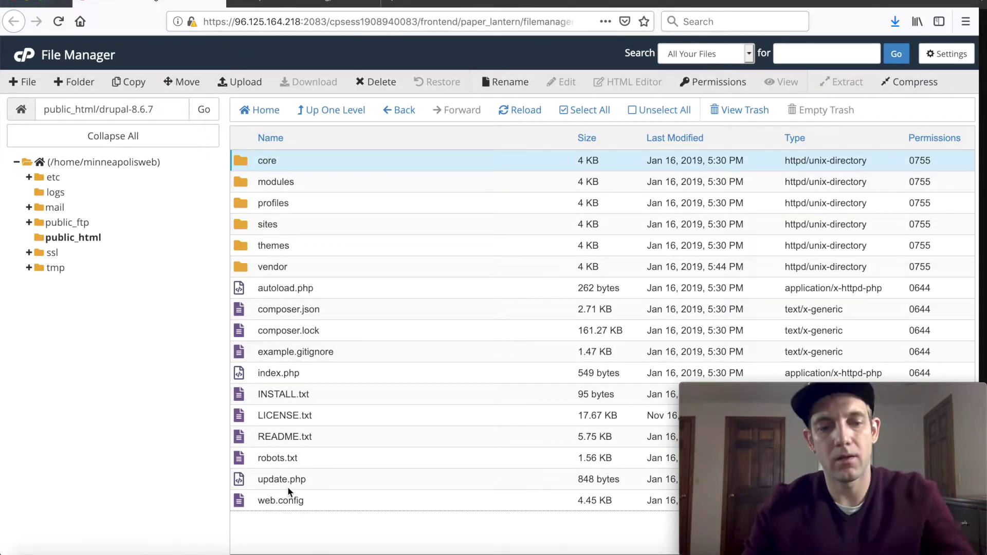
shift+click(266, 497)
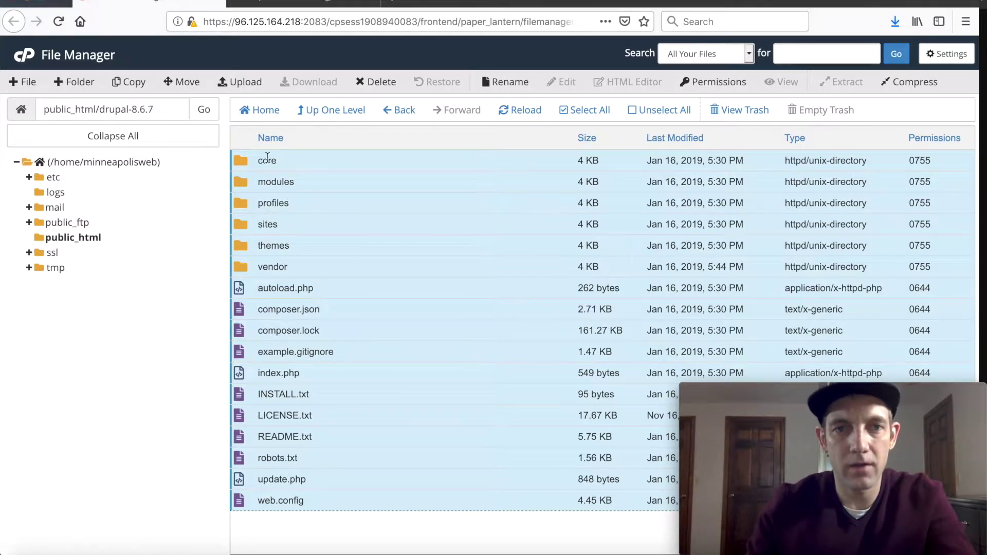
Step: Move all the selected Drupal files to /public_html
click(140, 85)
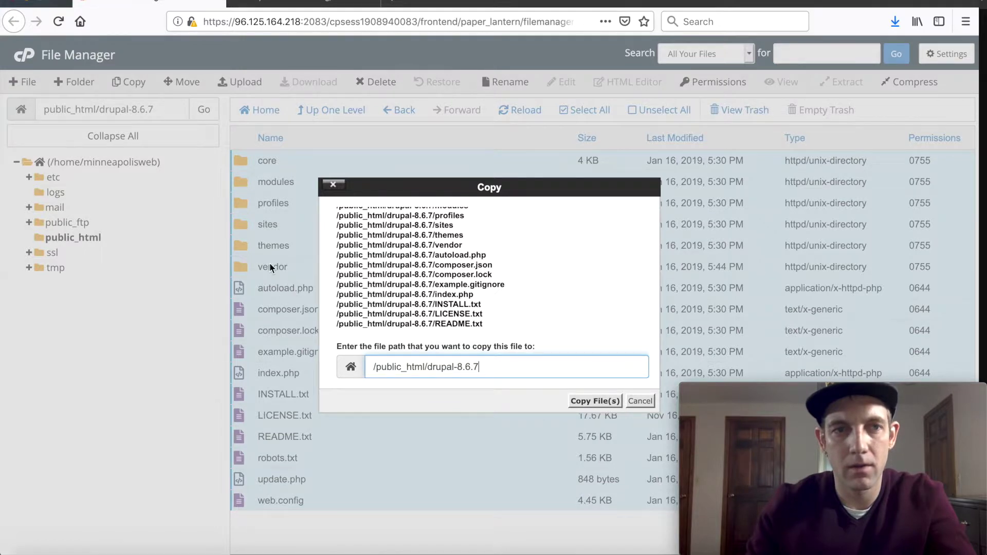
click(639, 400)
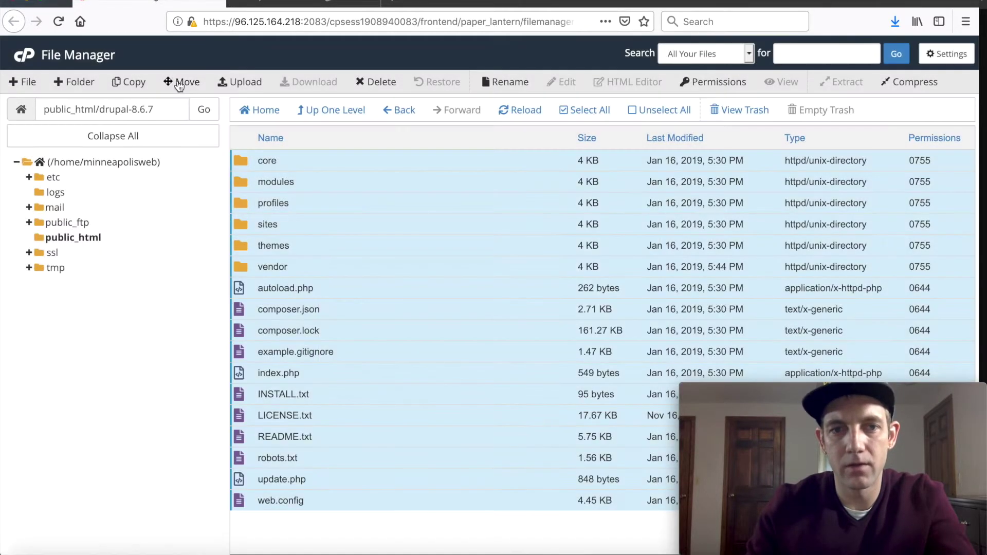
click(189, 84)
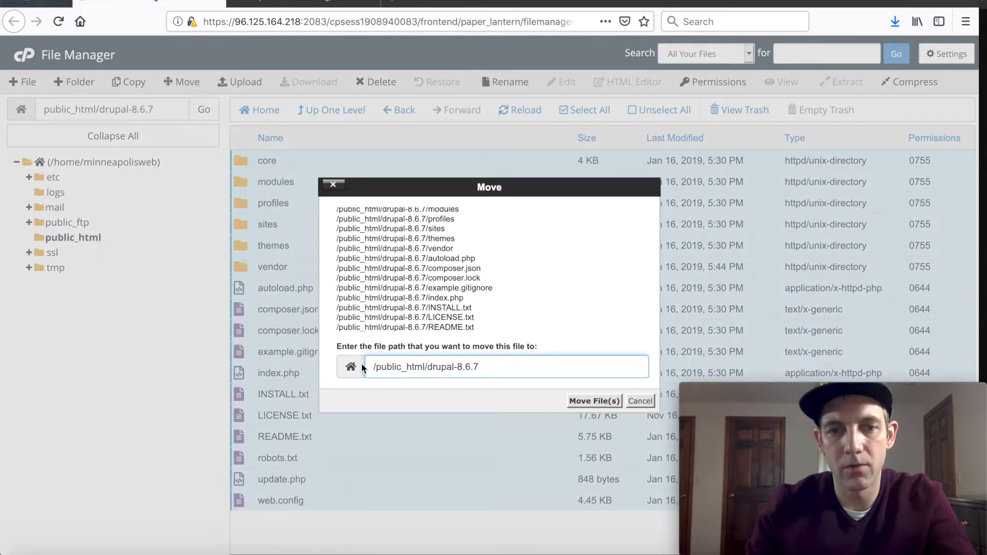
drag(425, 367, 577, 398)
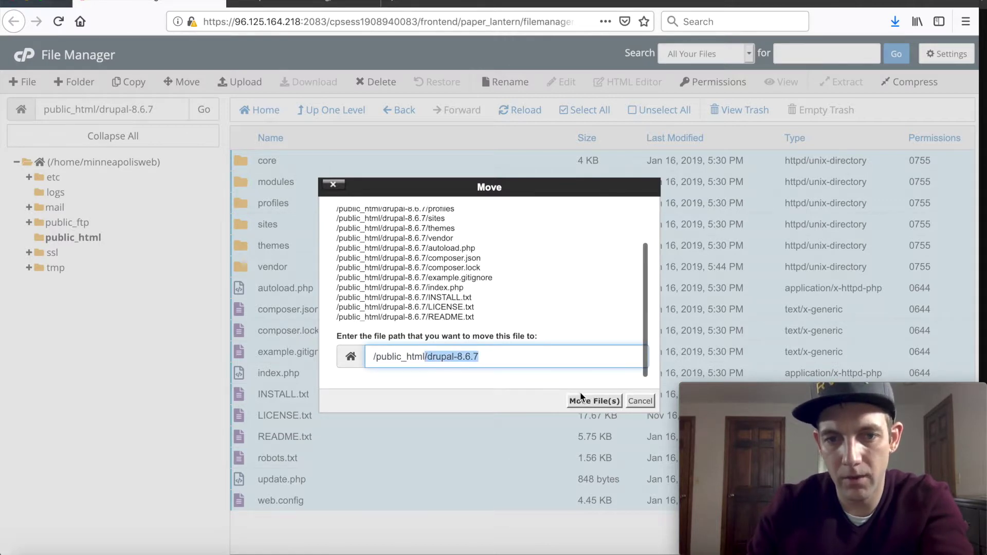
key(BackSpace)
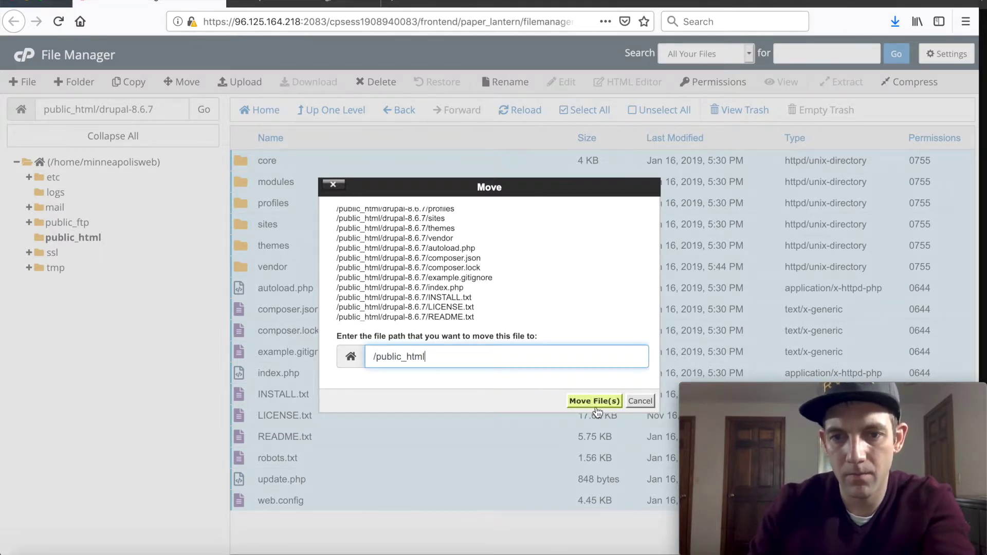
click(595, 405)
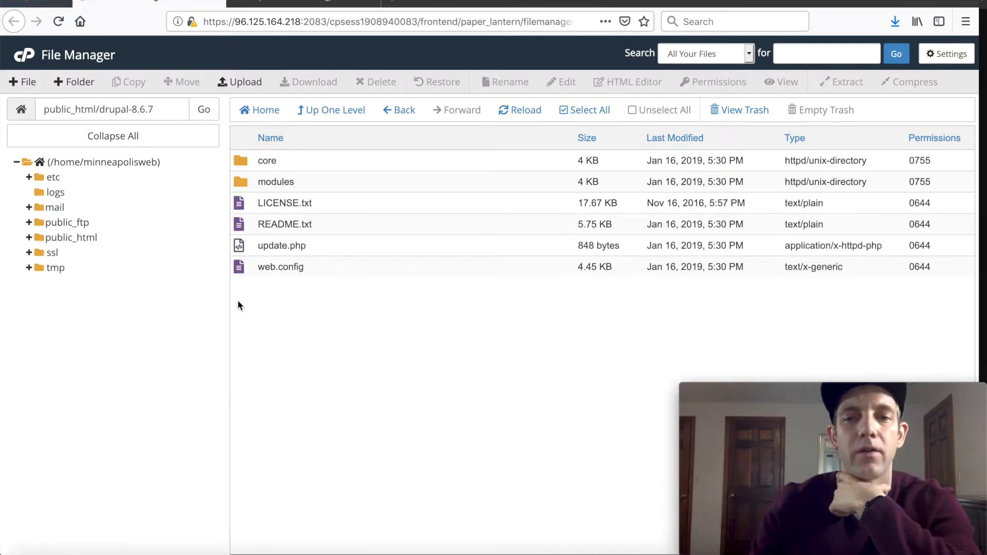
Step: Permanently delete the empty drupal-8.6.7 folder from public_html, skipping the trash
click(76, 238)
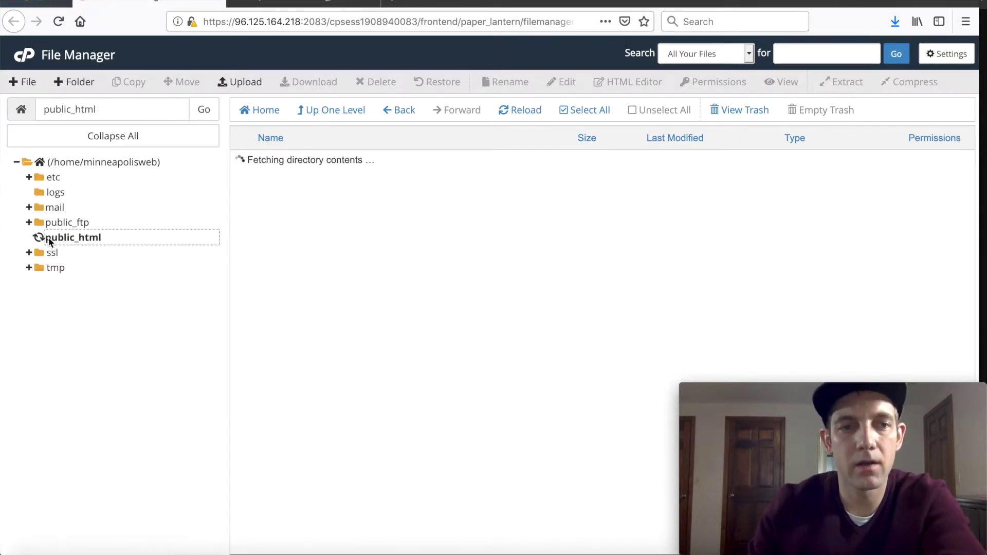
click(246, 183)
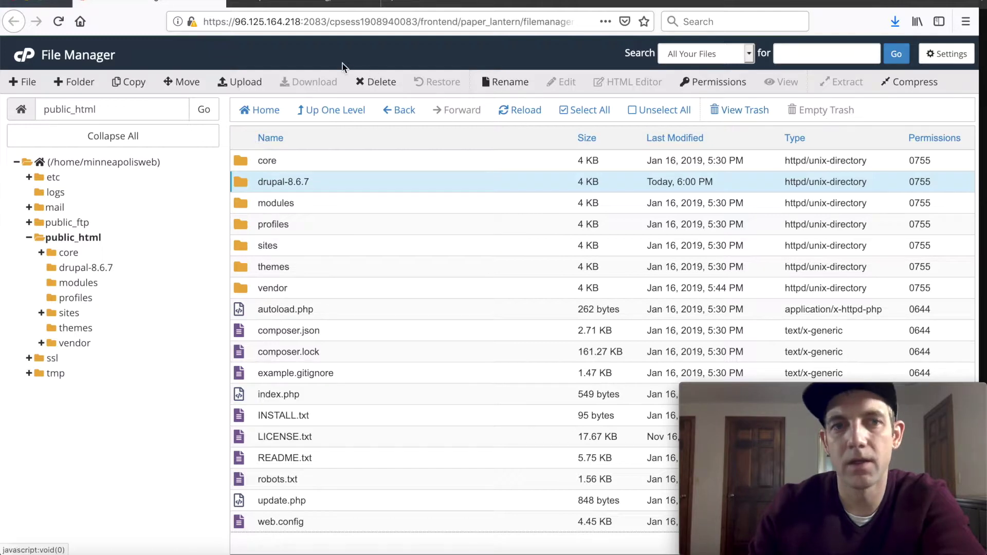
click(376, 83)
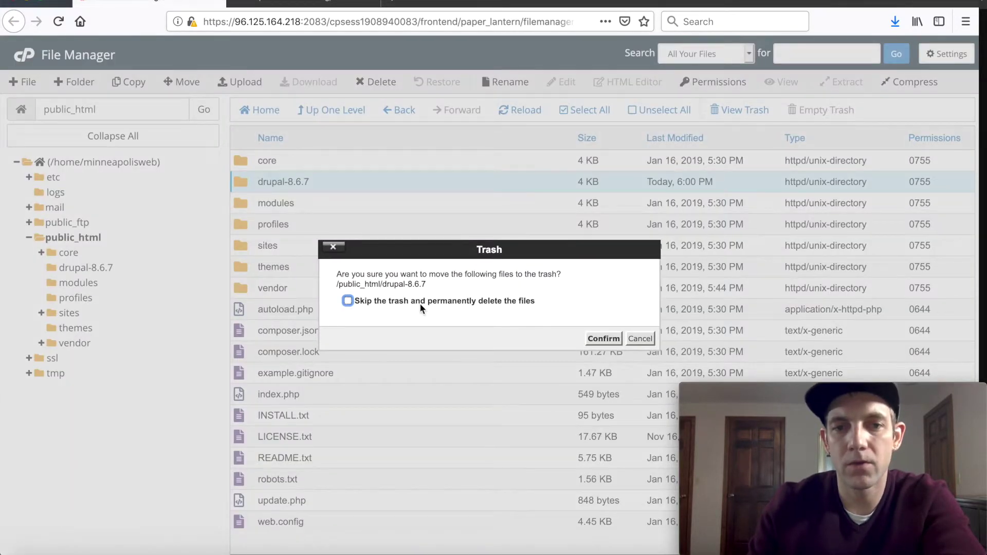
click(422, 304)
click(603, 339)
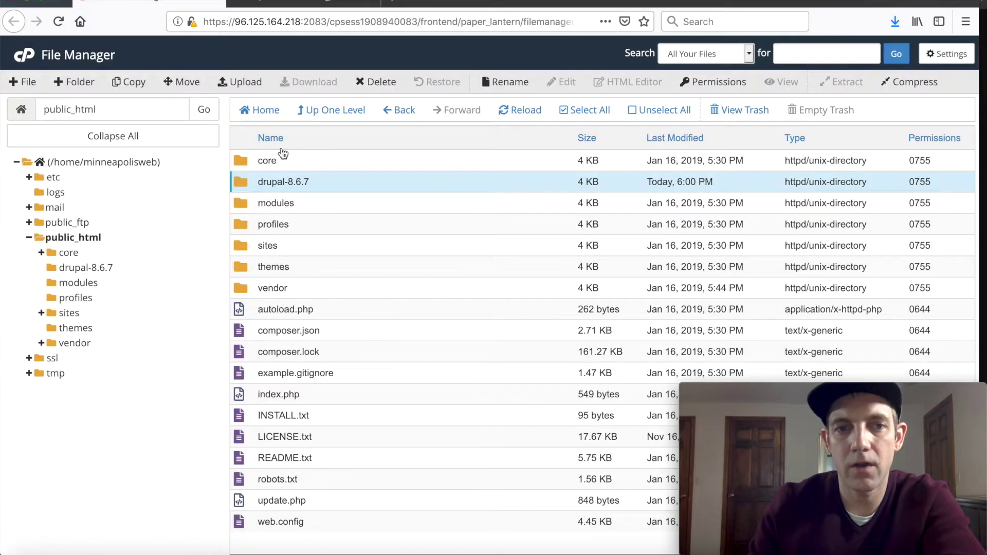
click(303, 4)
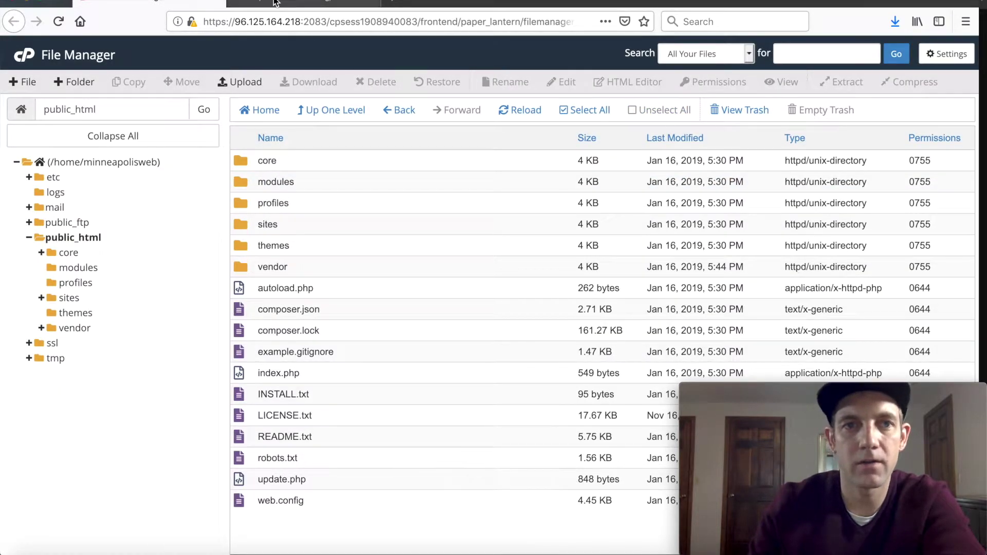
Step: Launch the Drupal installer in English with the Demo: Umami Food Magazine profile
click(57, 21)
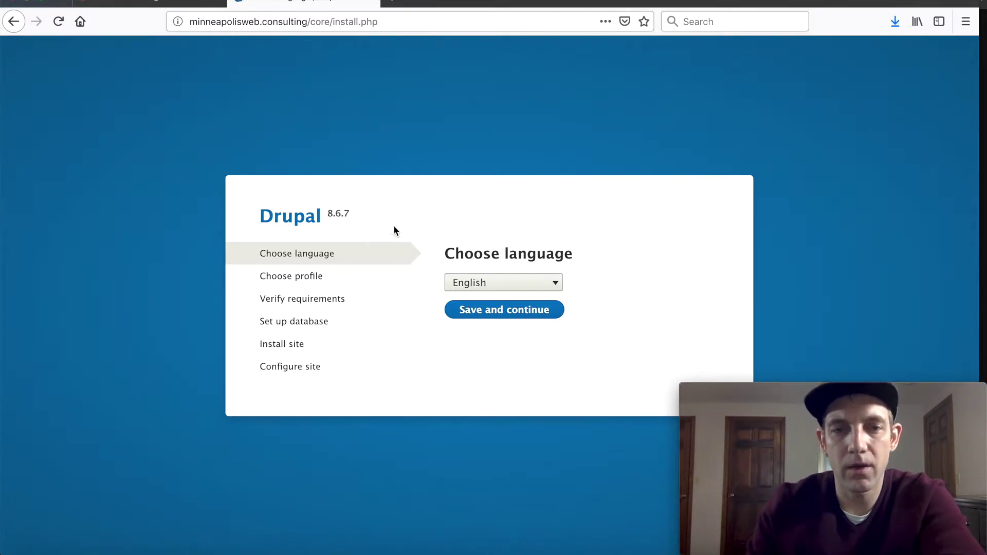
click(490, 319)
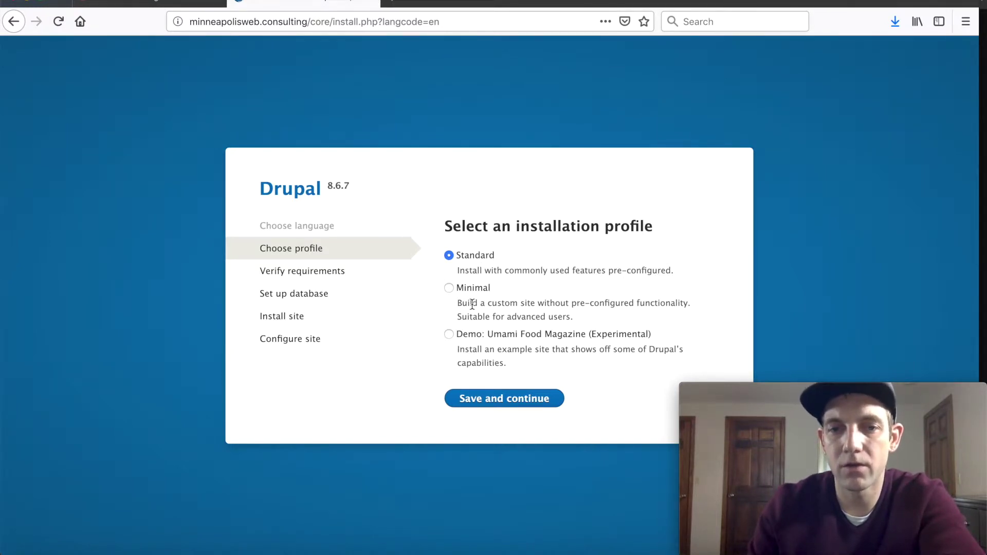
drag(483, 311, 594, 320)
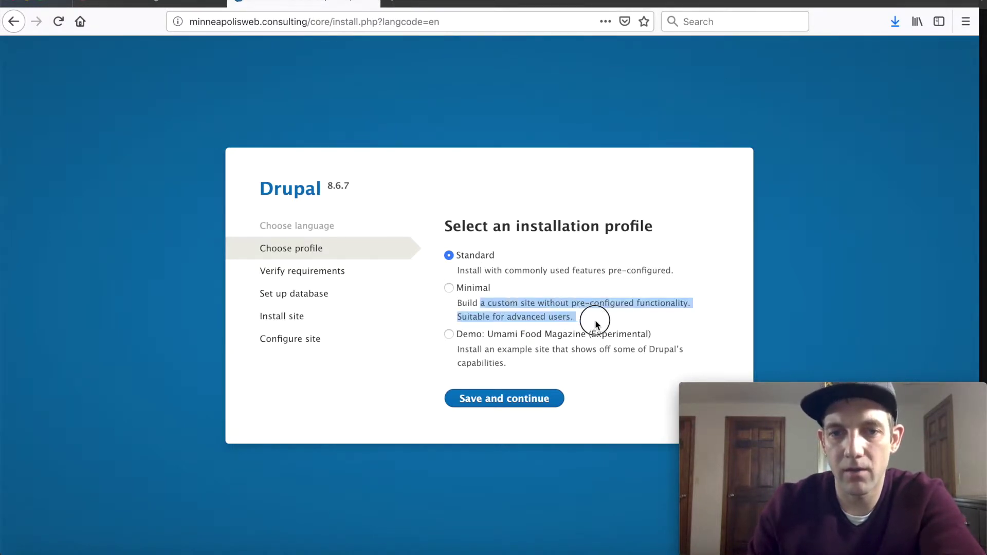
click(637, 403)
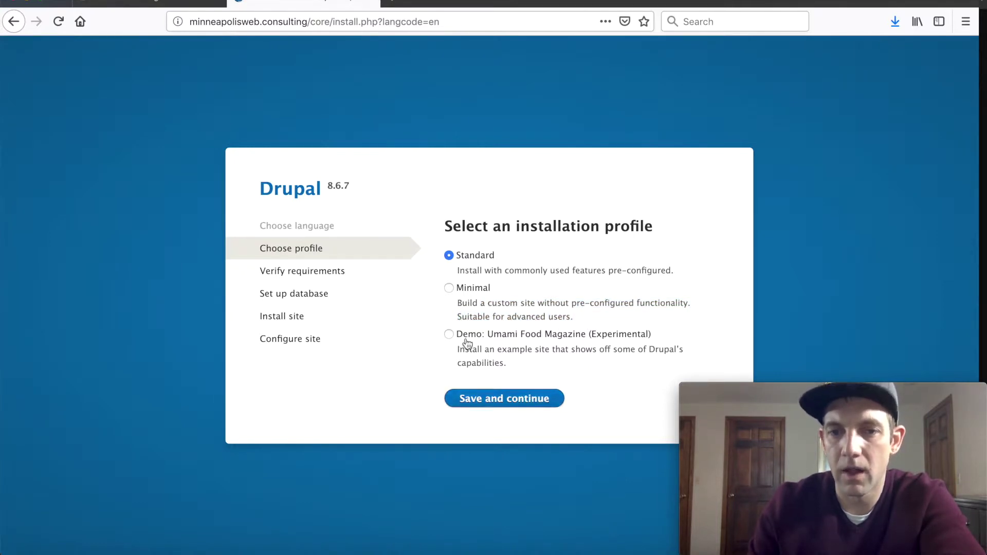
click(449, 333)
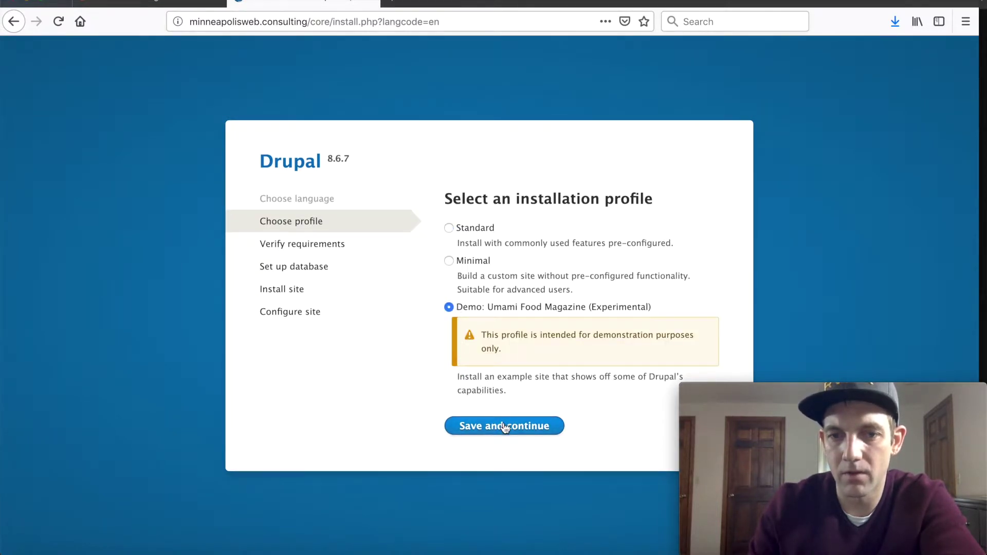
click(476, 429)
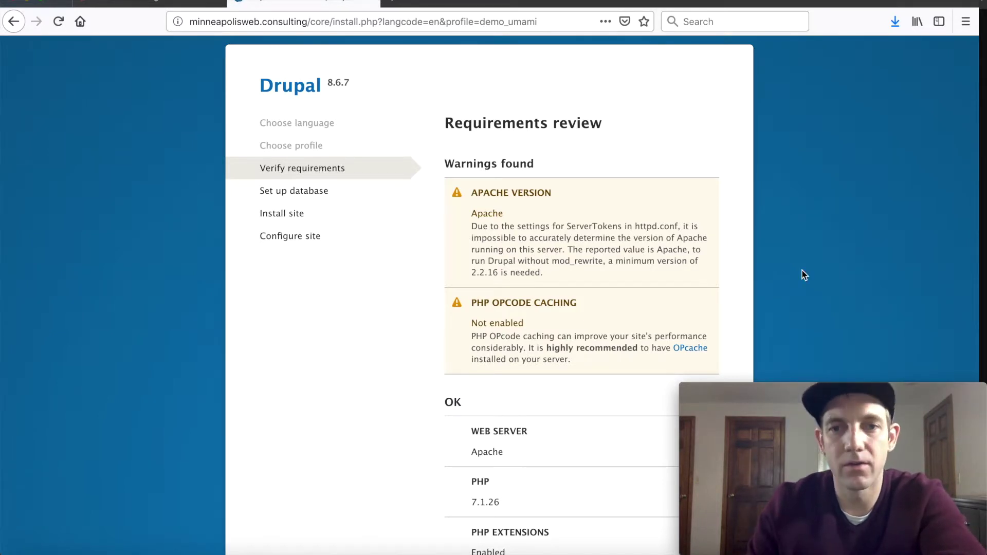
Step: Review the Requirements review page and its two warnings
scroll(802, 271, down, 3)
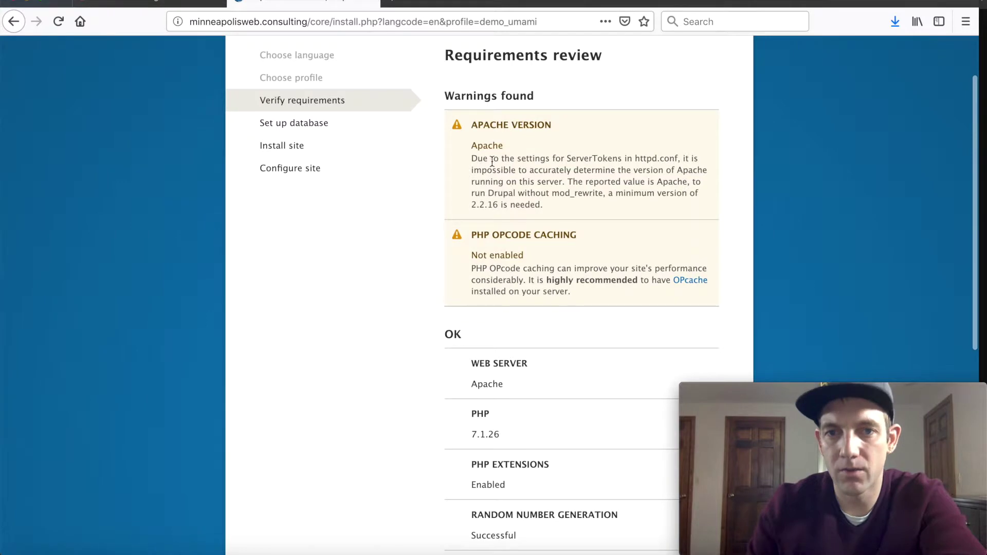
scroll(492, 162, down, 2)
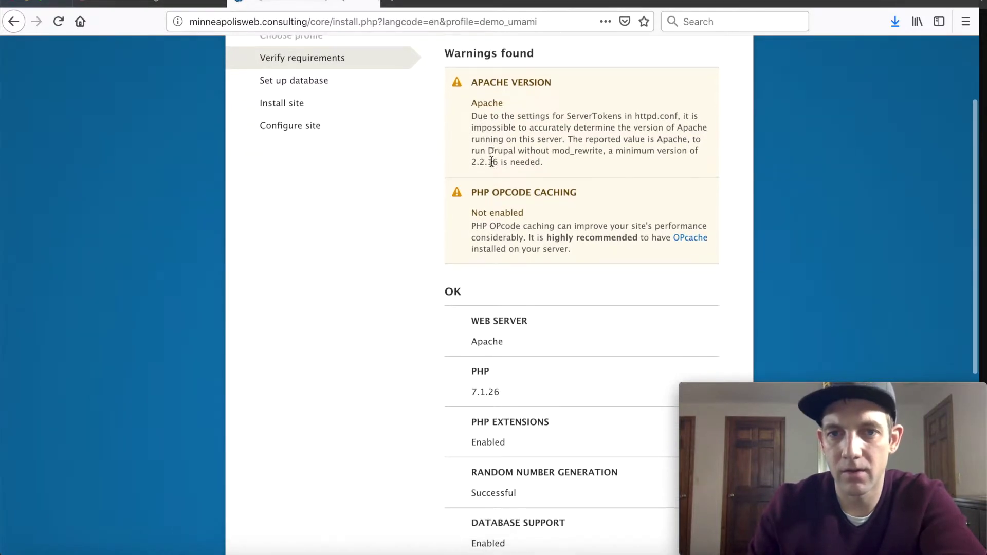
scroll(490, 161, down, 3)
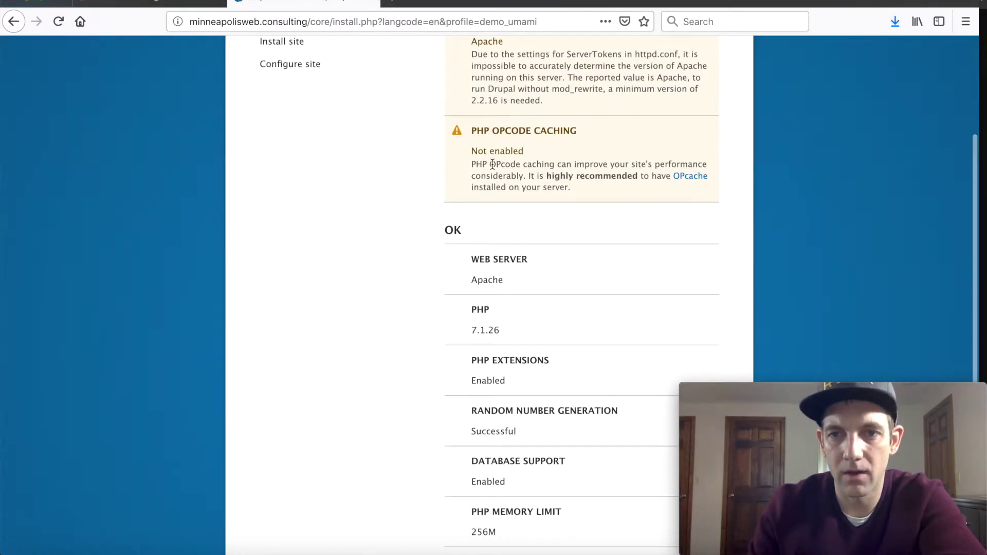
scroll(492, 164, down, 10)
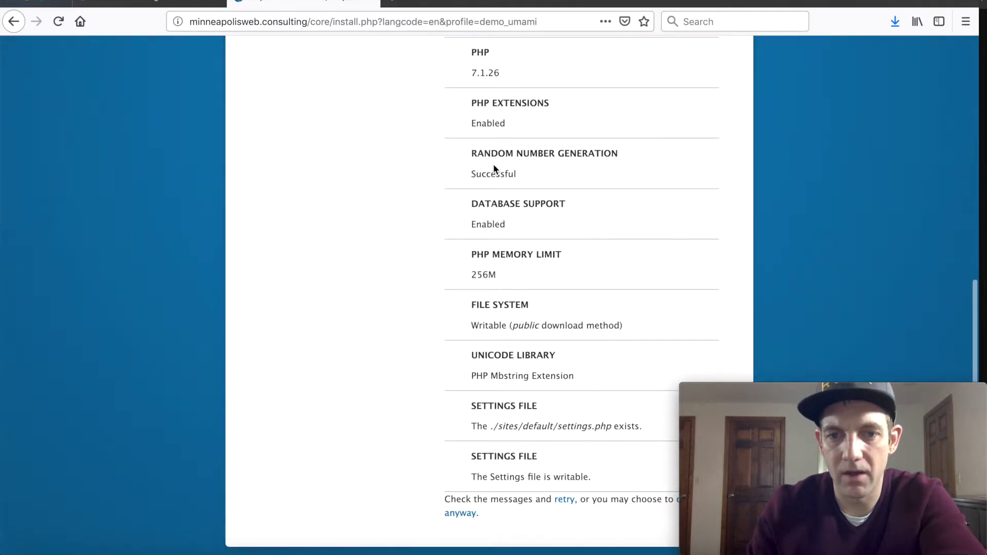
scroll(493, 163, up, 9)
scroll(493, 164, up, 9)
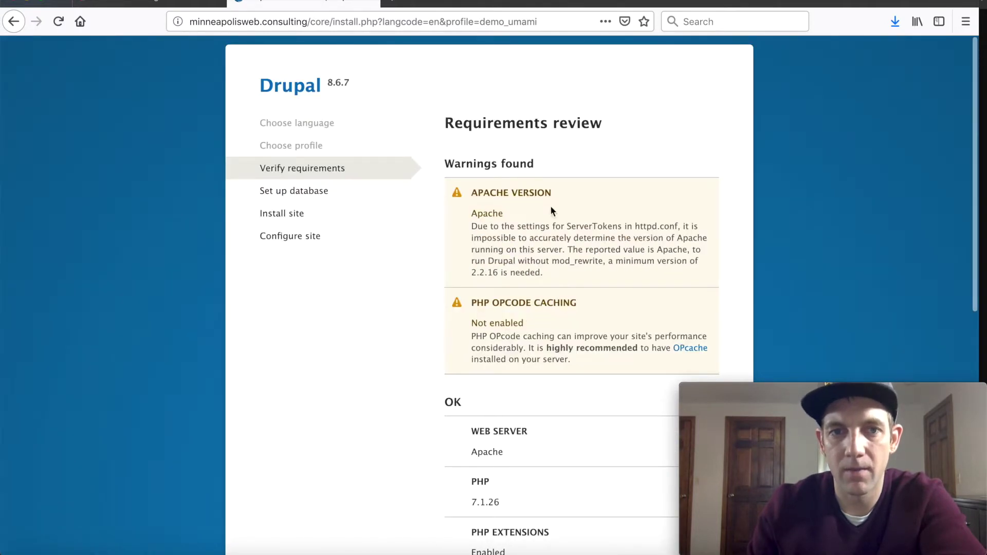
scroll(551, 210, down, 15)
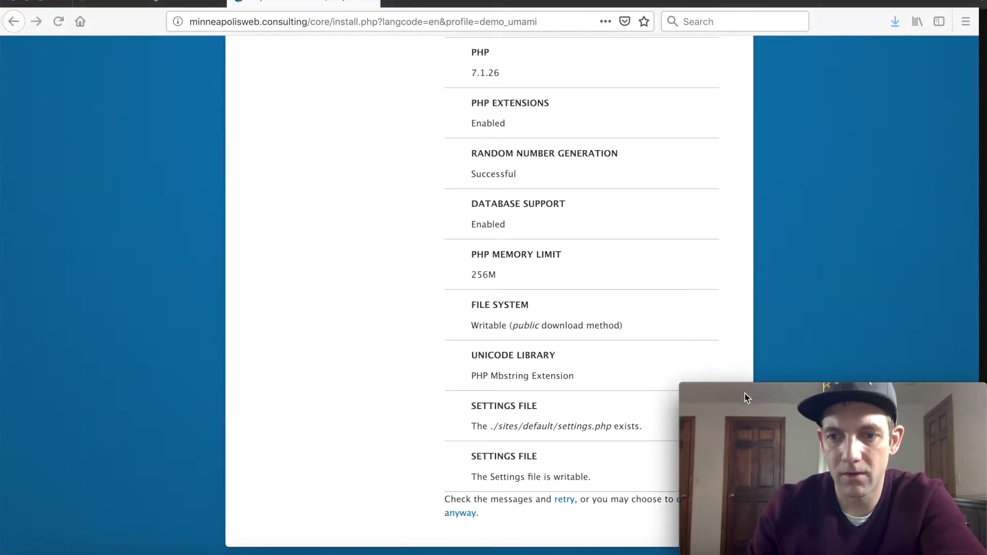
drag(771, 3, 727, 3)
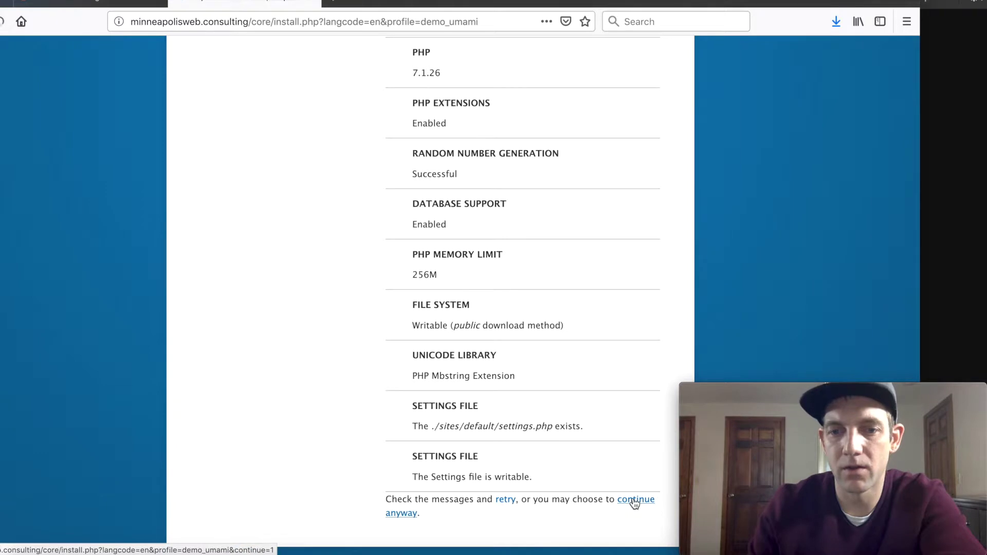
scroll(561, 263, up, 8)
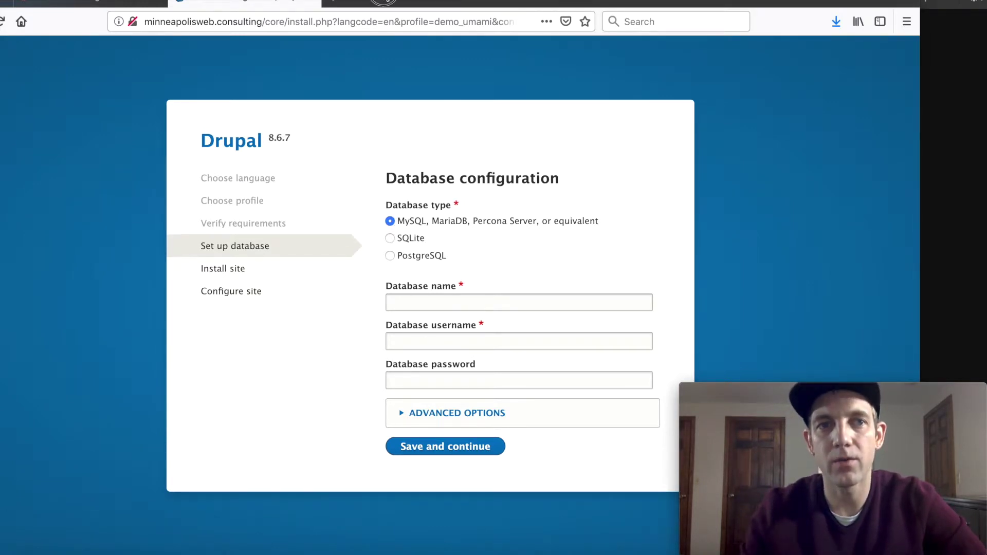
click(123, 2)
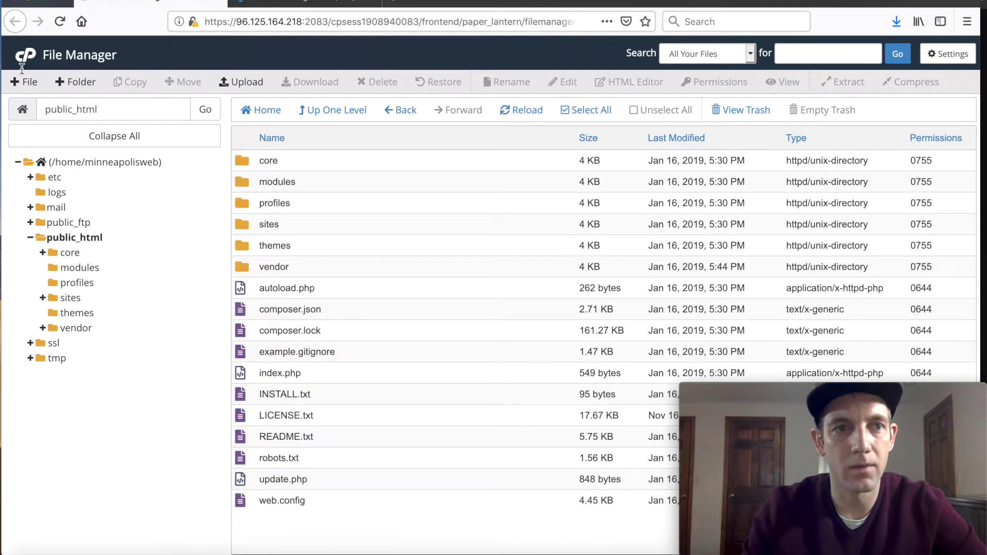
Step: Return to the cPanel home page and open MySQL Databases, ready to name a new database
click(24, 57)
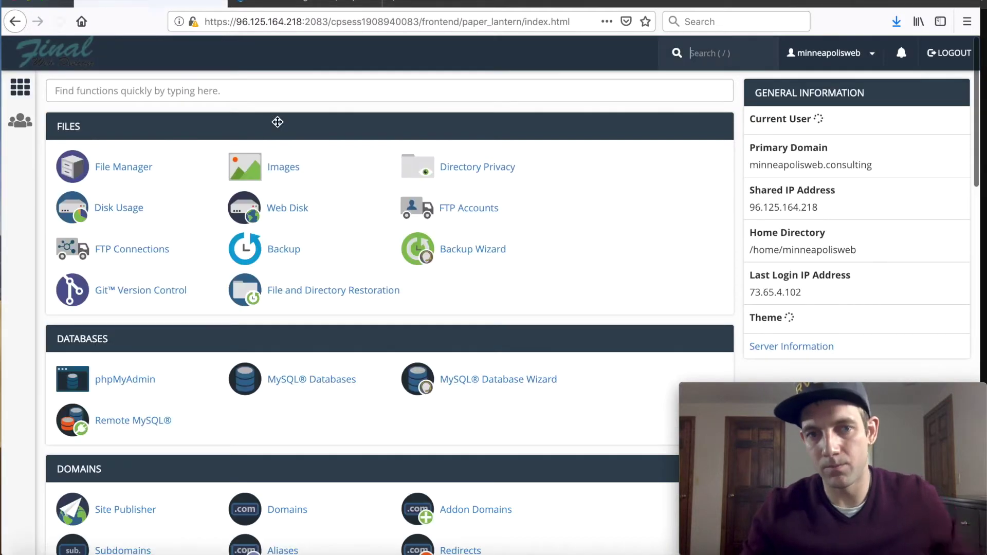
scroll(216, 264, down, 2)
scroll(139, 302, down, 3)
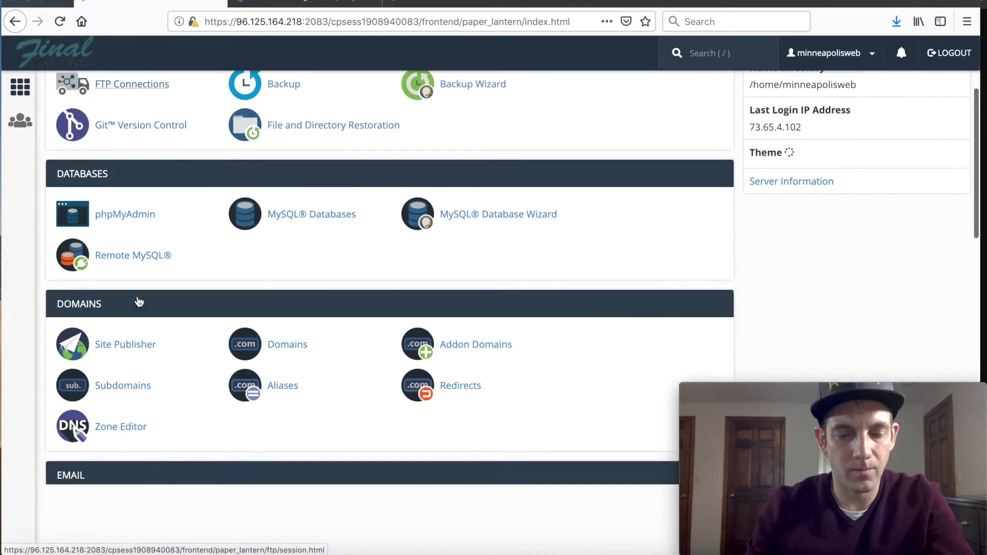
scroll(139, 302, up, 5)
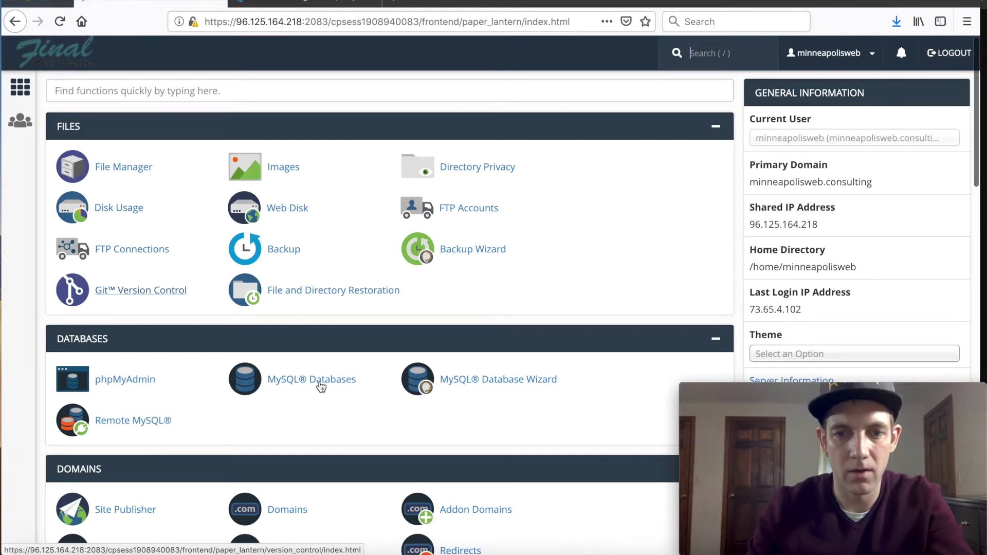
click(320, 385)
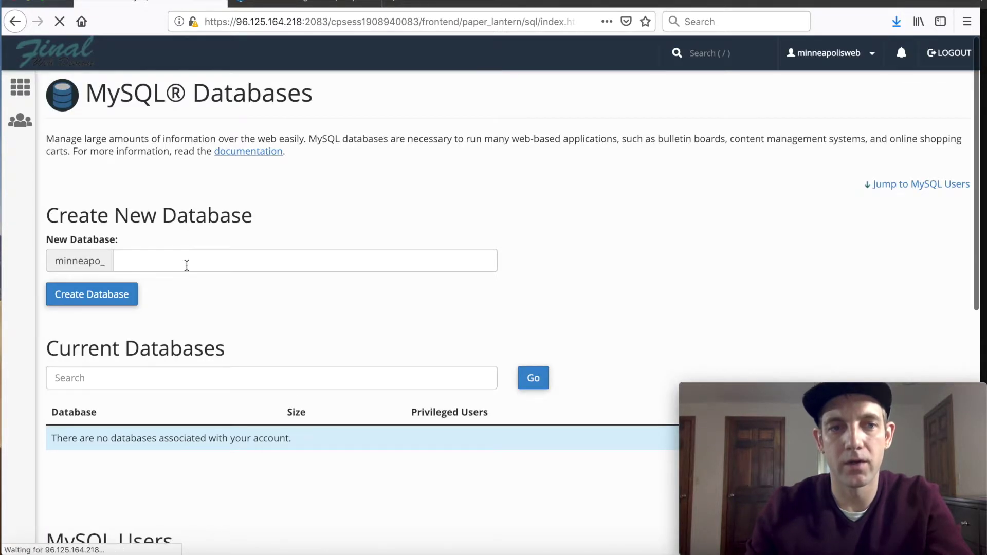
click(161, 263)
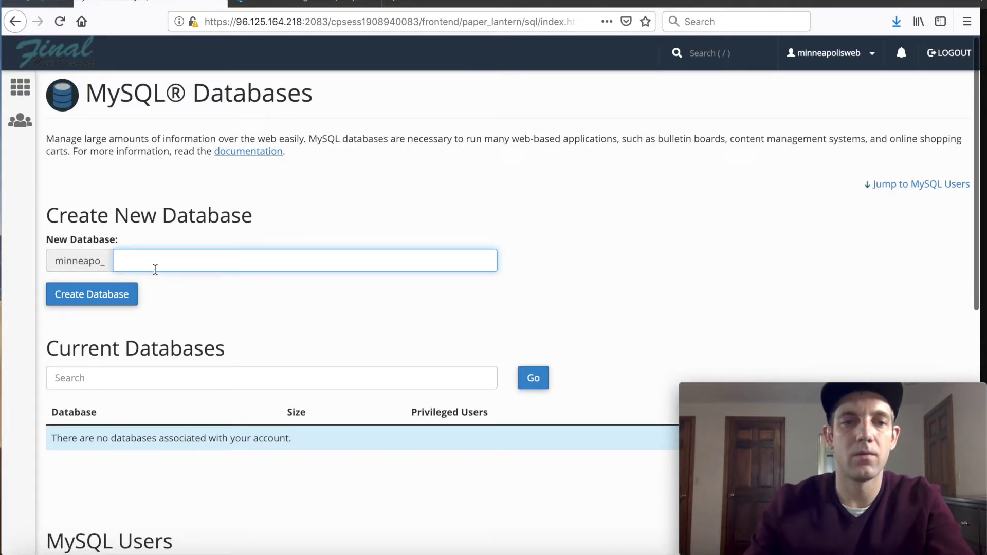
Step: Create the database minneapo_database and select its full name for copying
text(database)
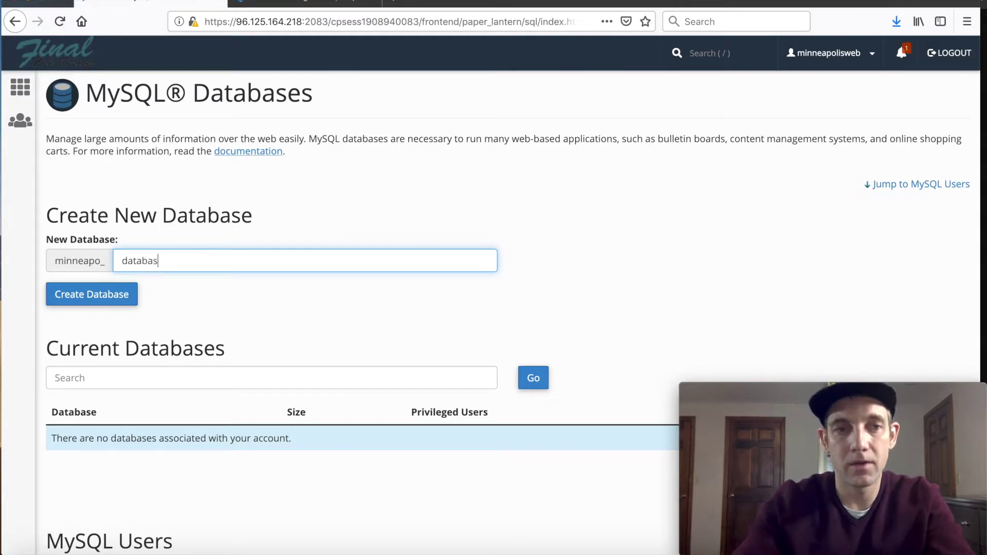
click(99, 303)
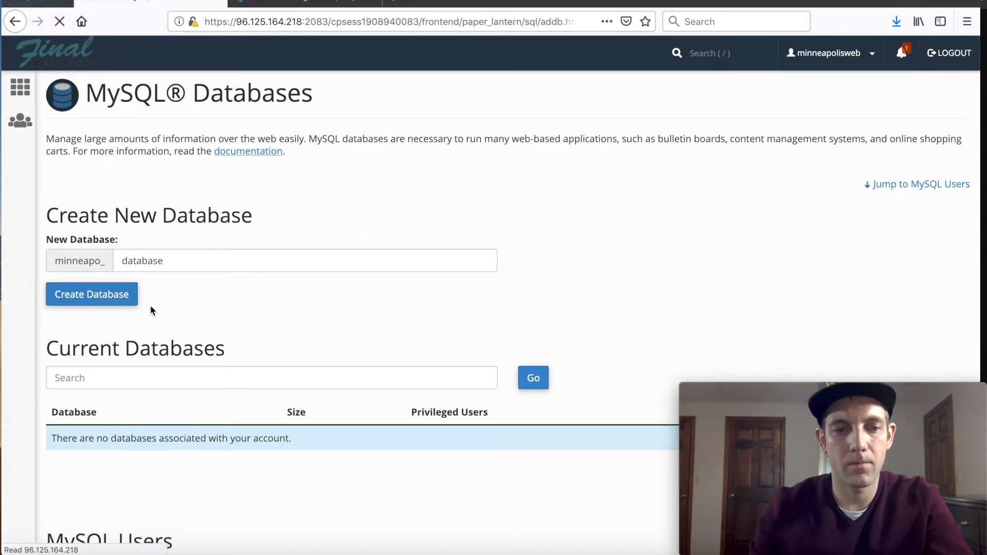
drag(265, 146, 176, 146)
key(super+c)
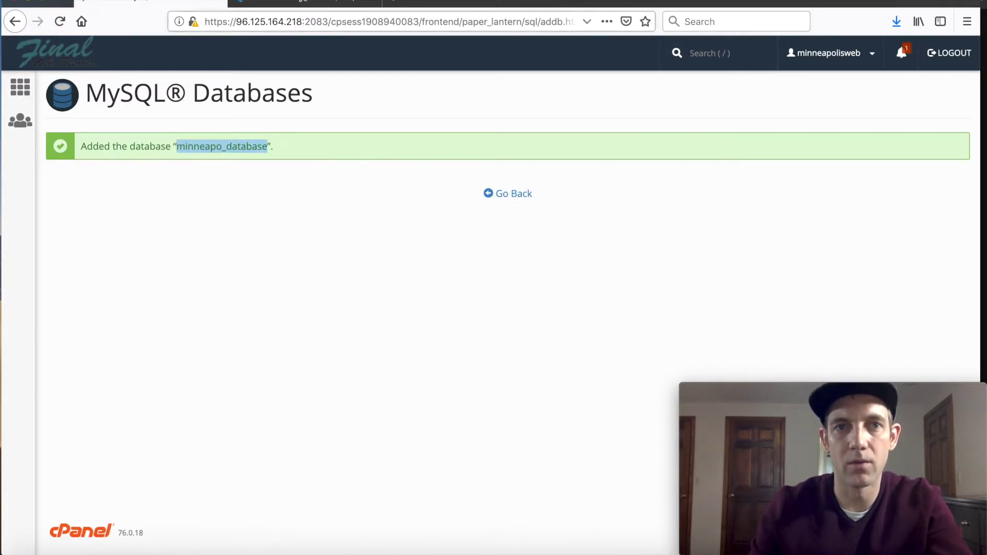
Step: Paste minneapo_database into Drupal's Database name field, then return to cPanel's databases overview
click(295, 4)
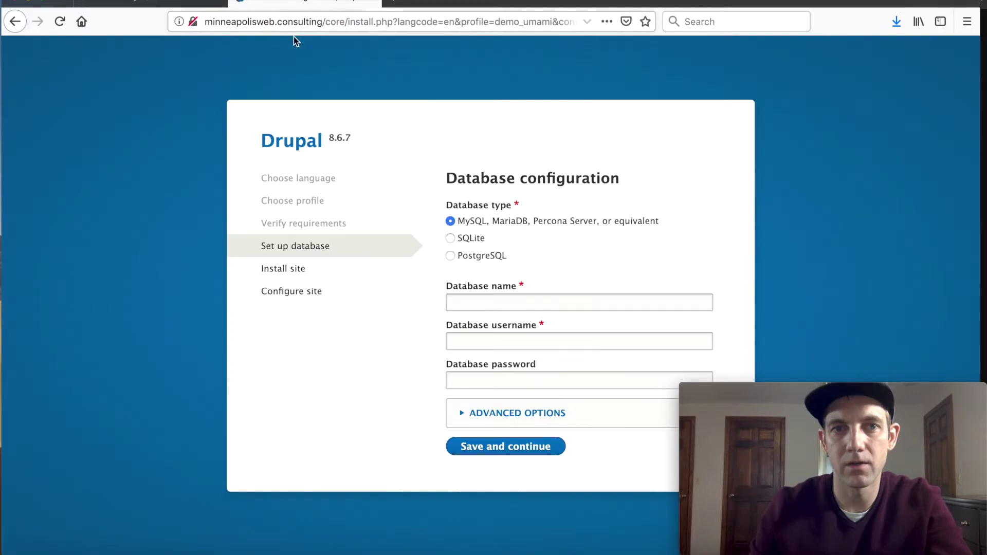
click(488, 307)
key(super+v)
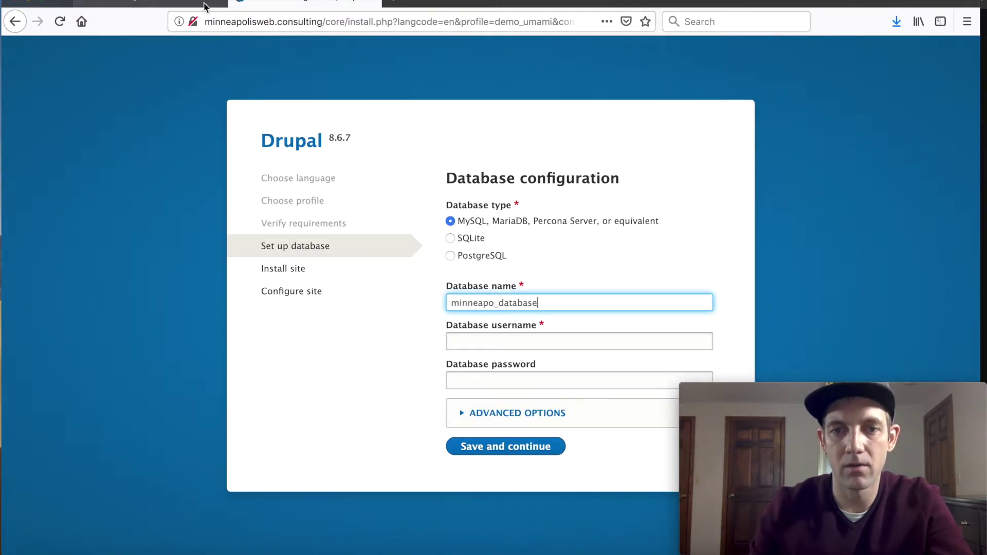
click(151, 4)
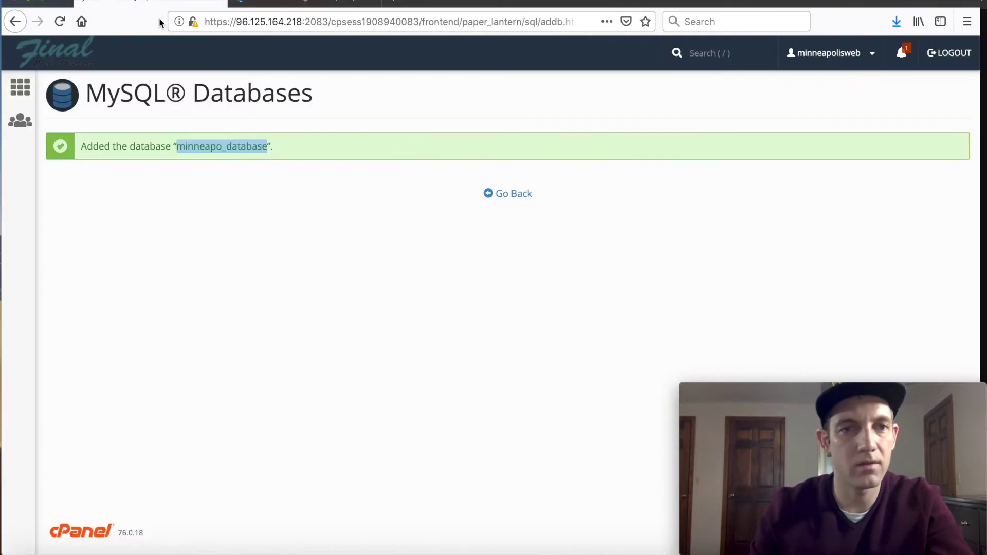
click(522, 197)
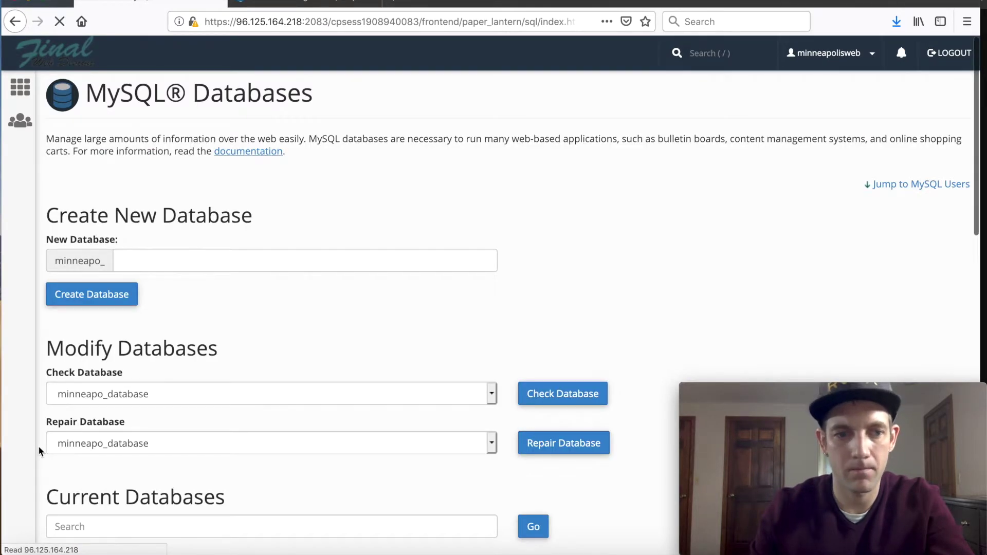
scroll(41, 451, down, 3)
Step: Create the MySQL user minneapo_usernam with a password entered and confirmed
scroll(43, 452, down, 10)
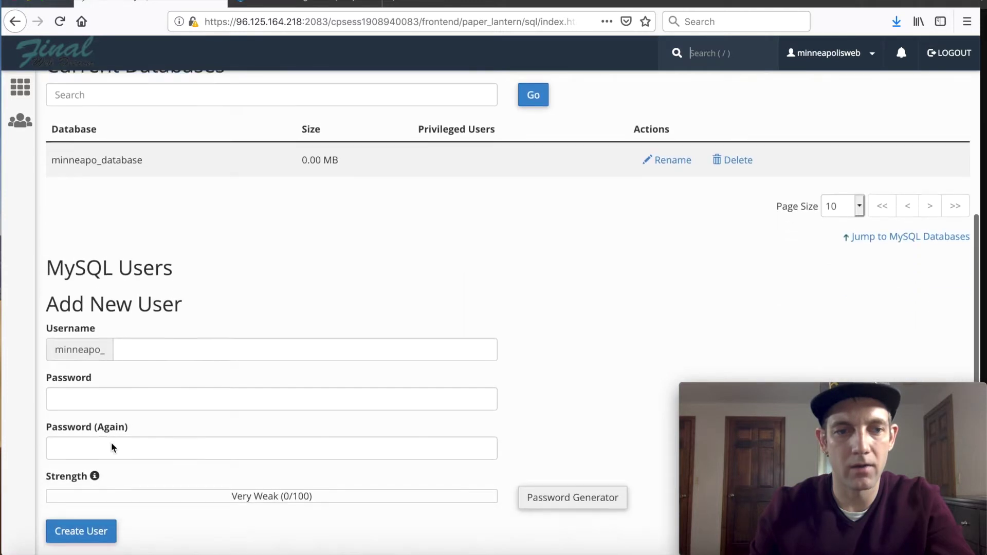
click(132, 345)
text(usernam)
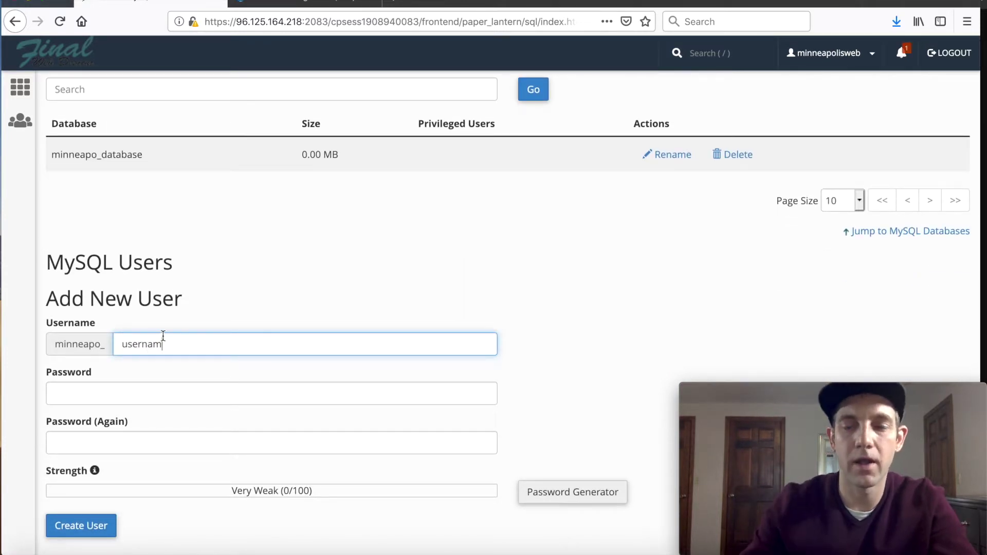
click(105, 385)
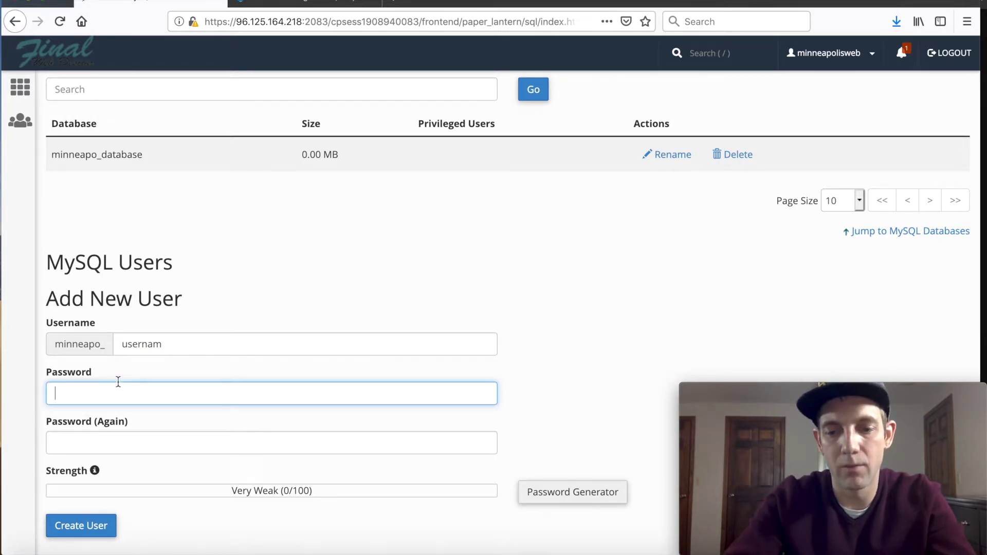
text(pass)
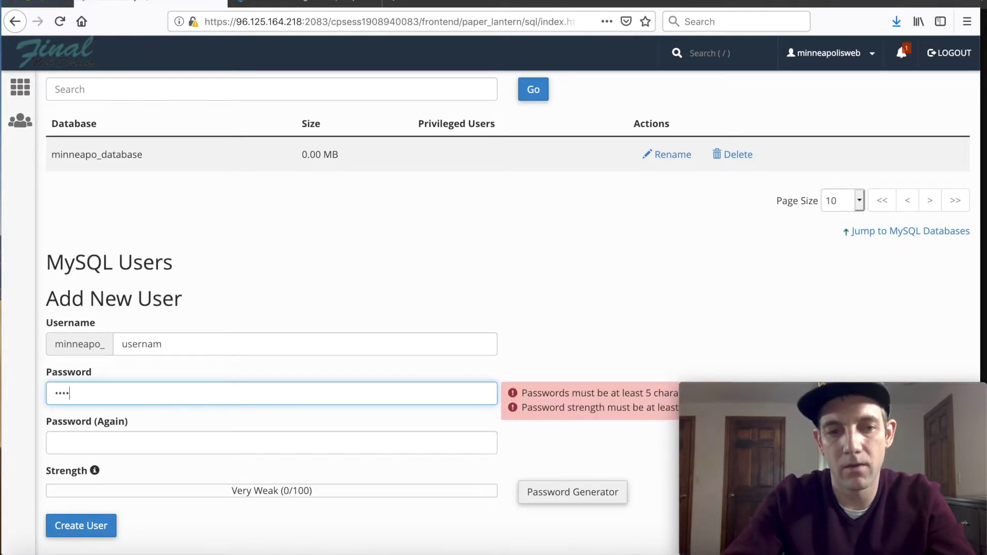
text(wor)
key(Tab)
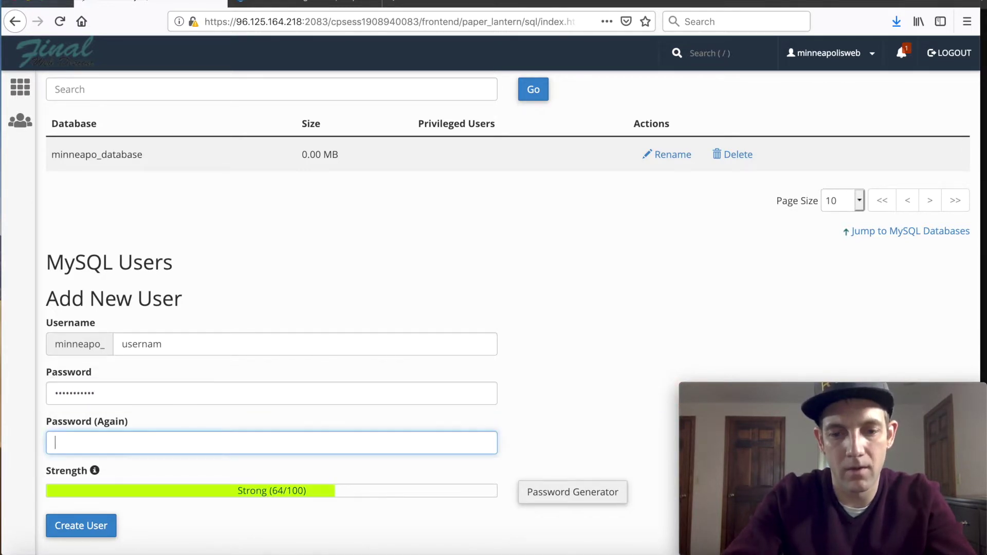
text(pa)
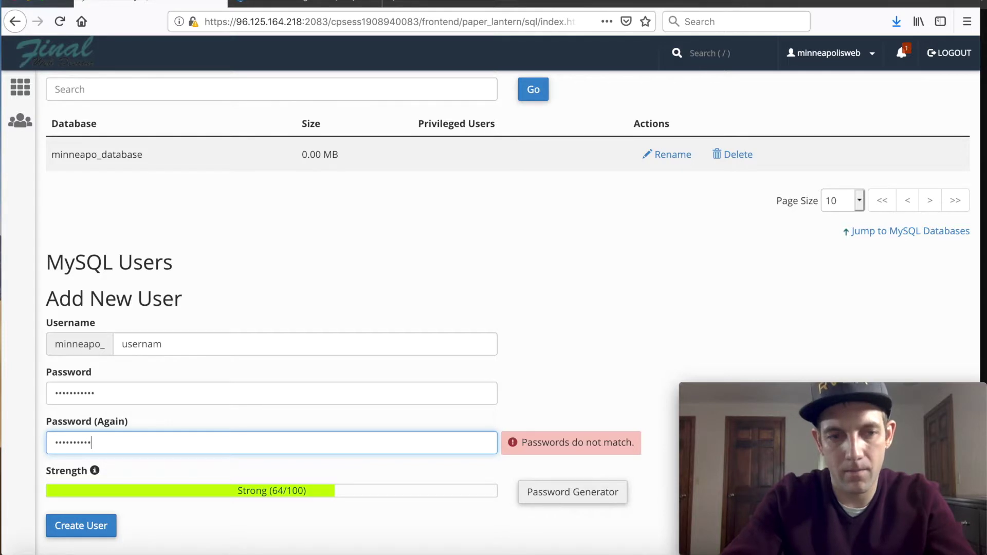
text(1)
scroll(94, 522, down, 1)
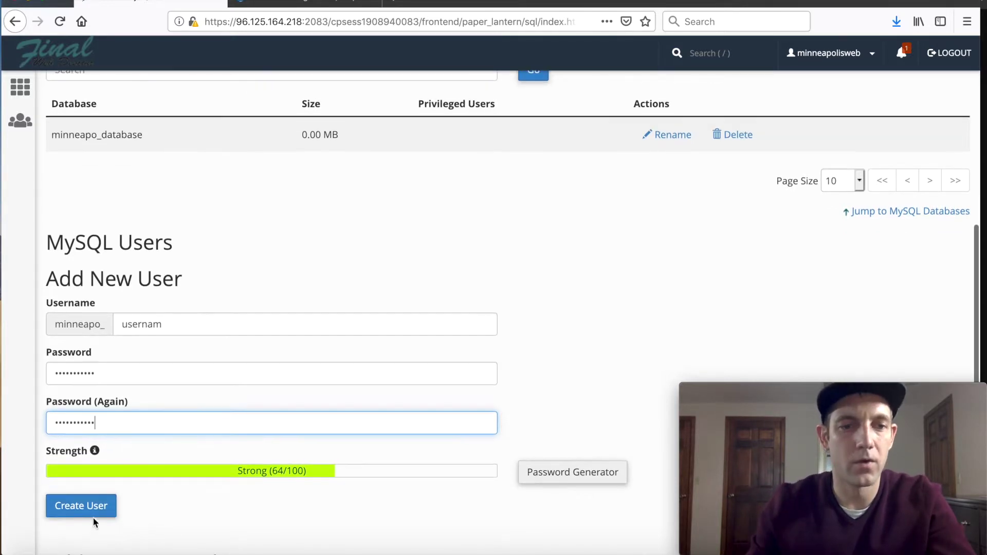
click(88, 509)
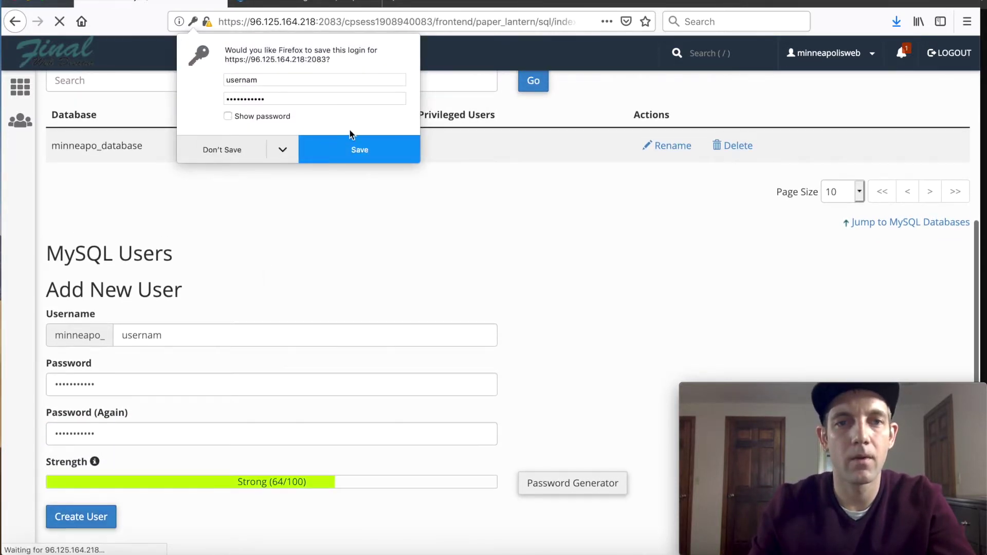
Step: Save the new login in Firefox and copy the full username minneapo_usernam
click(352, 154)
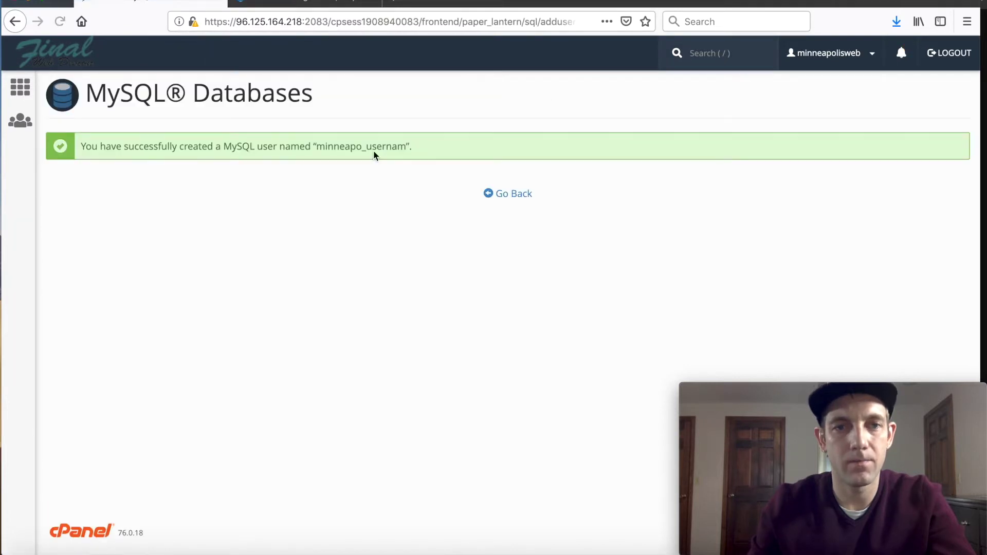
drag(406, 146, 320, 150)
key(super+c)
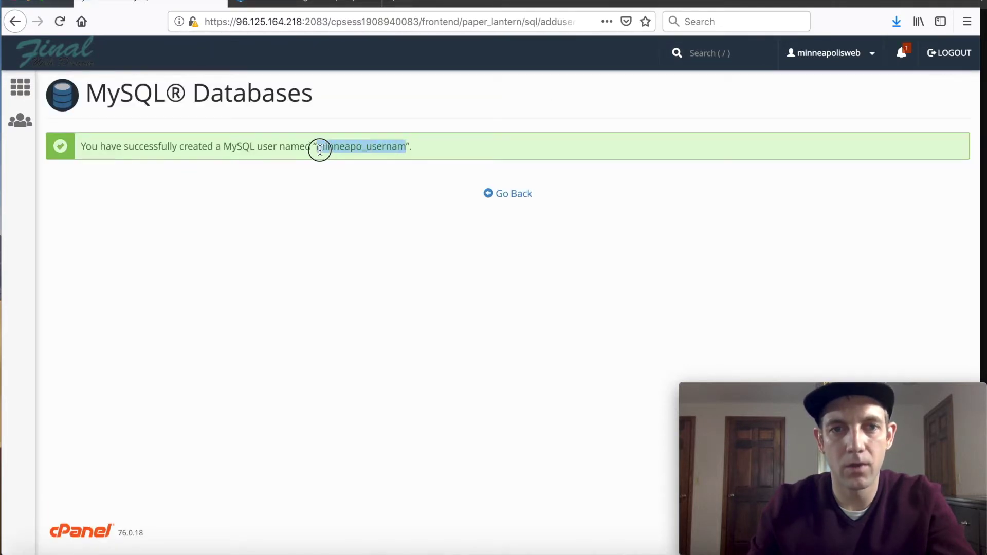
click(330, 5)
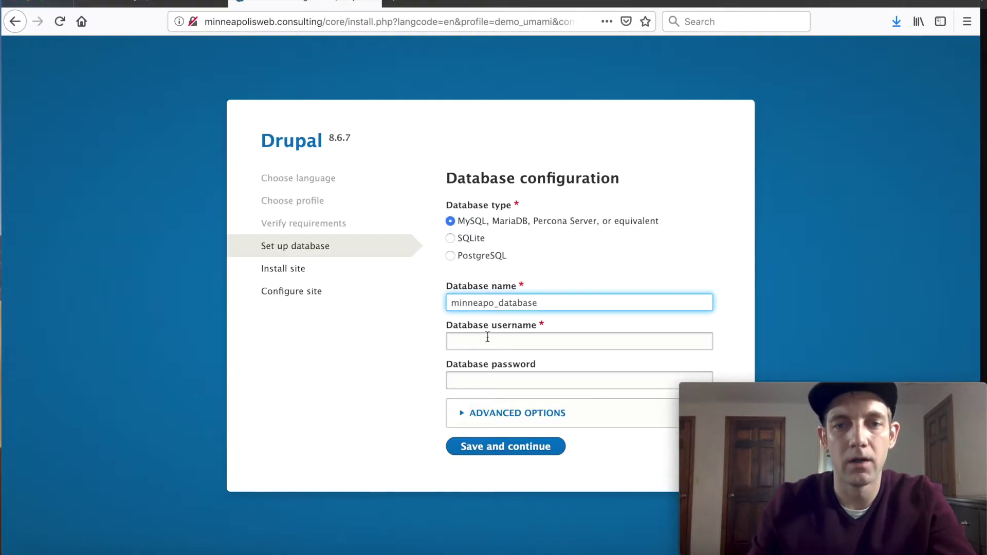
Step: Paste minneapo_usernam into Drupal's Database username field, then go back to cPanel's MySQL overview
click(477, 340)
key(super+v)
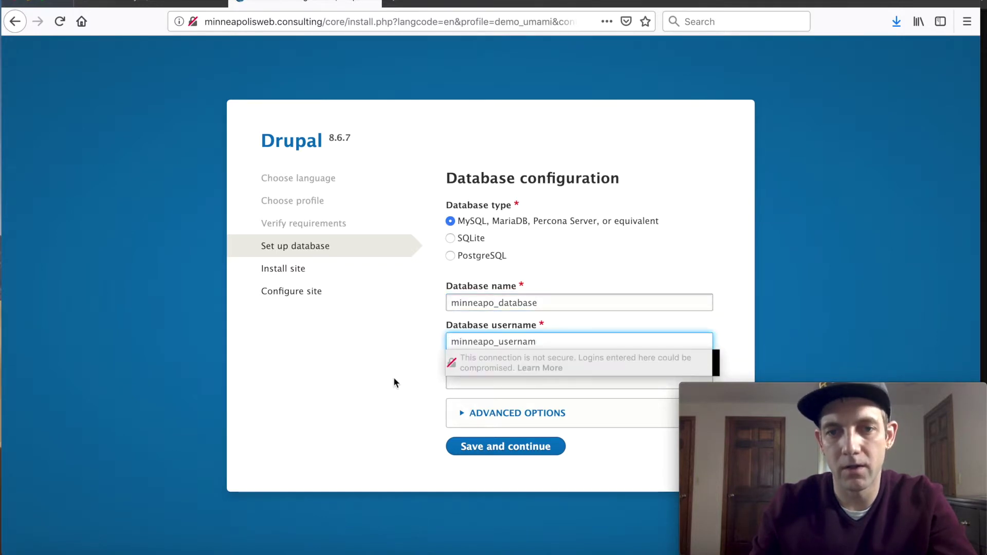
click(394, 379)
click(136, 6)
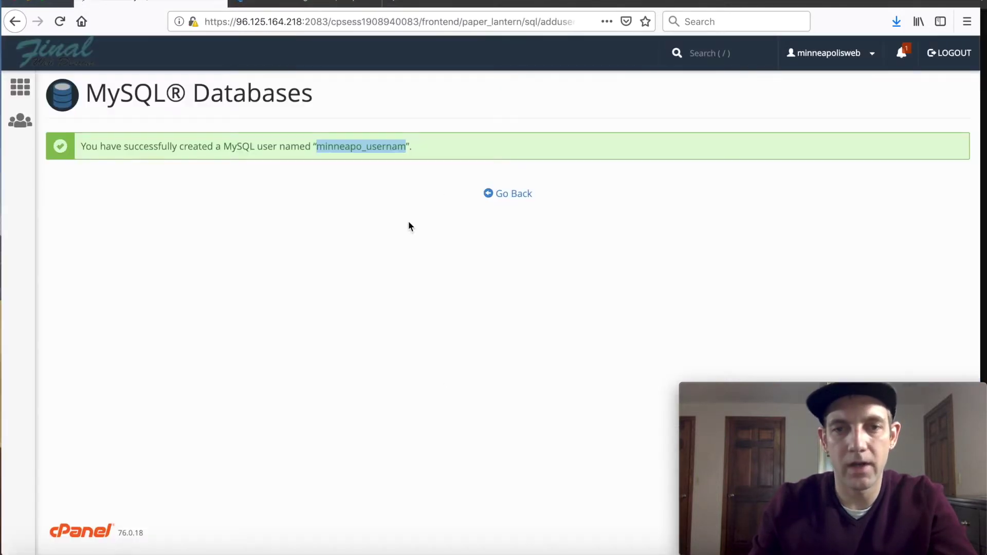
click(508, 195)
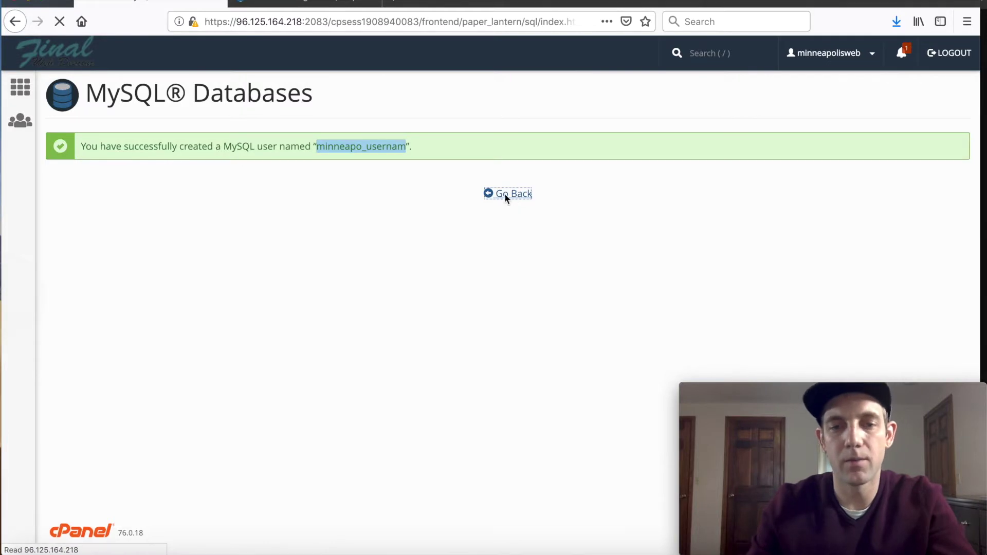
Step: Add minneapo_usernam to minneapo_database with ALL PRIVILEGES granted
scroll(201, 331, down, 10)
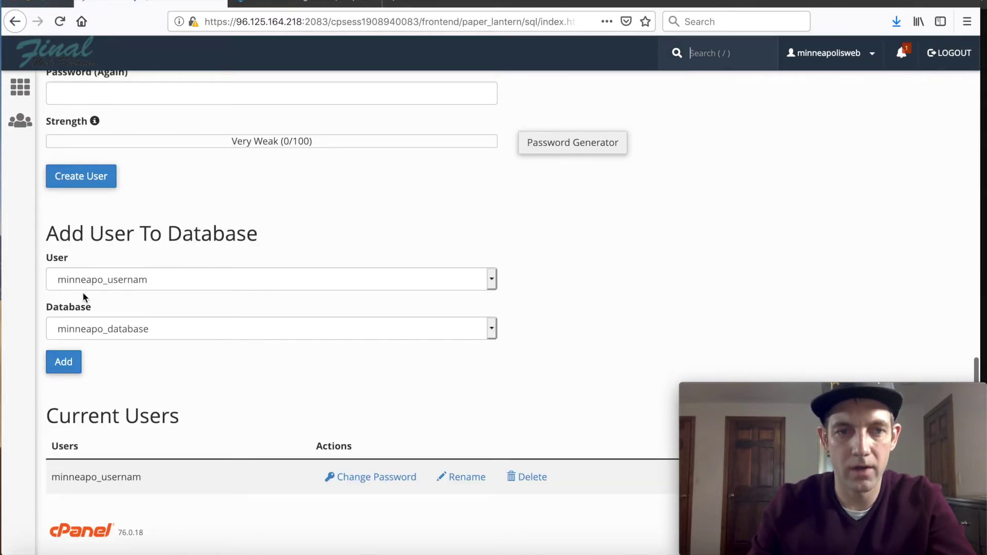
click(61, 361)
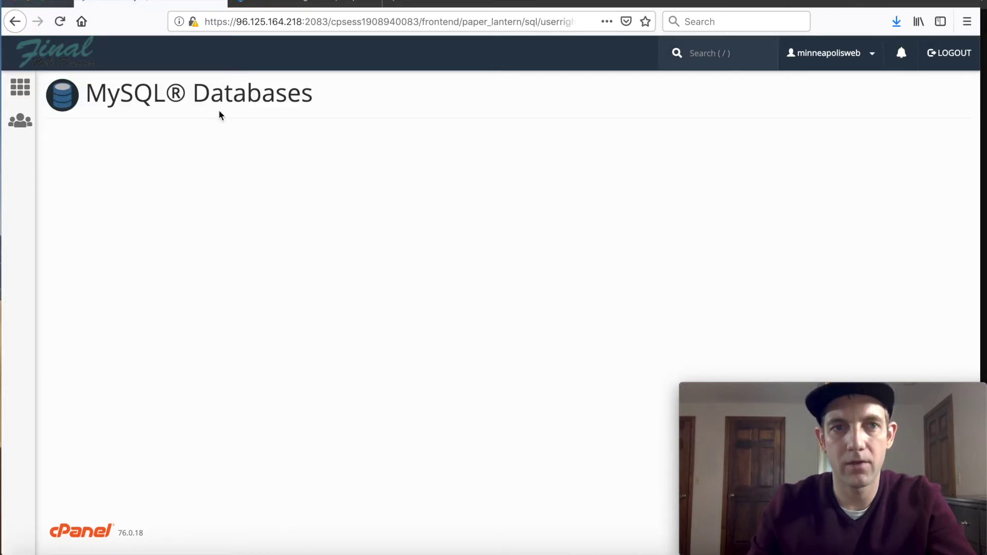
scroll(396, 183, down, 3)
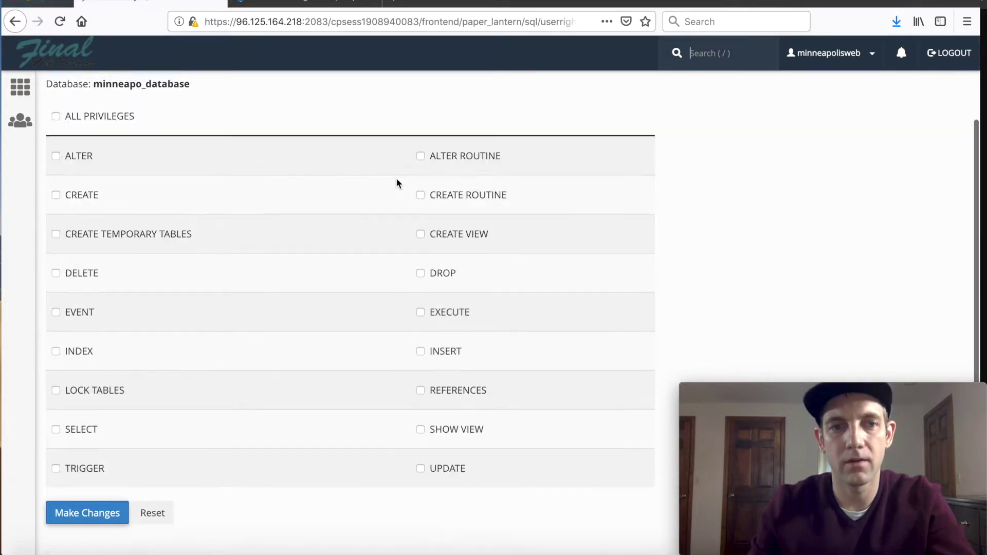
click(72, 112)
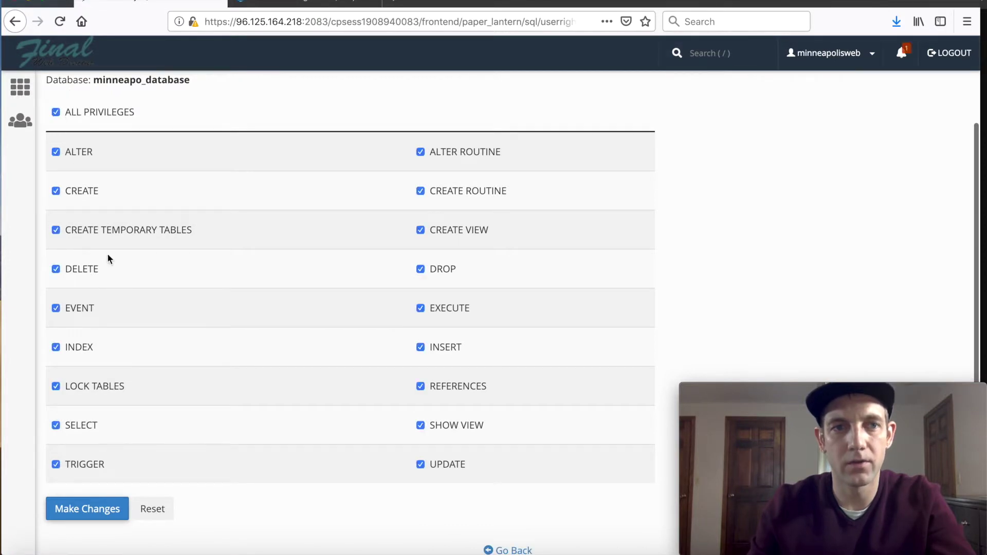
click(83, 510)
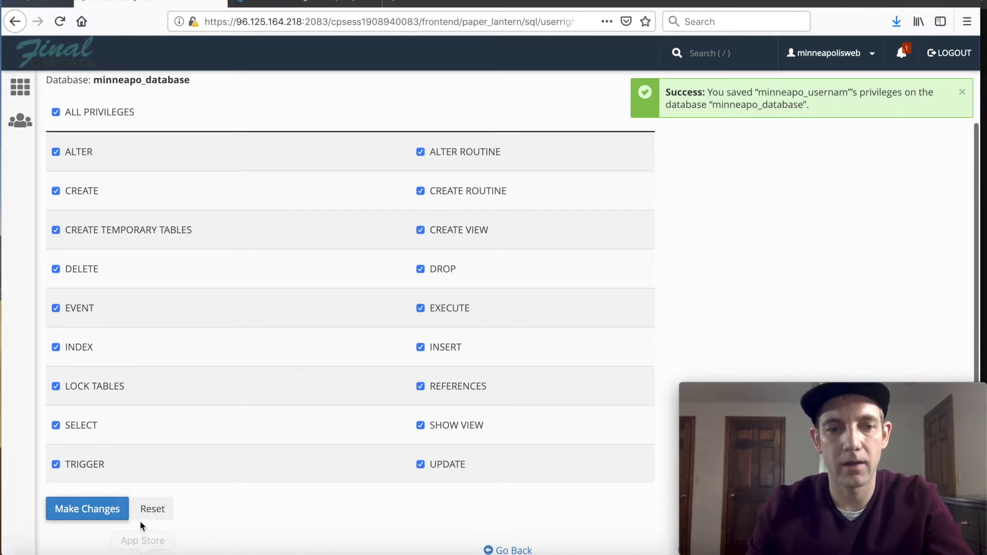
scroll(550, 538, down, 2)
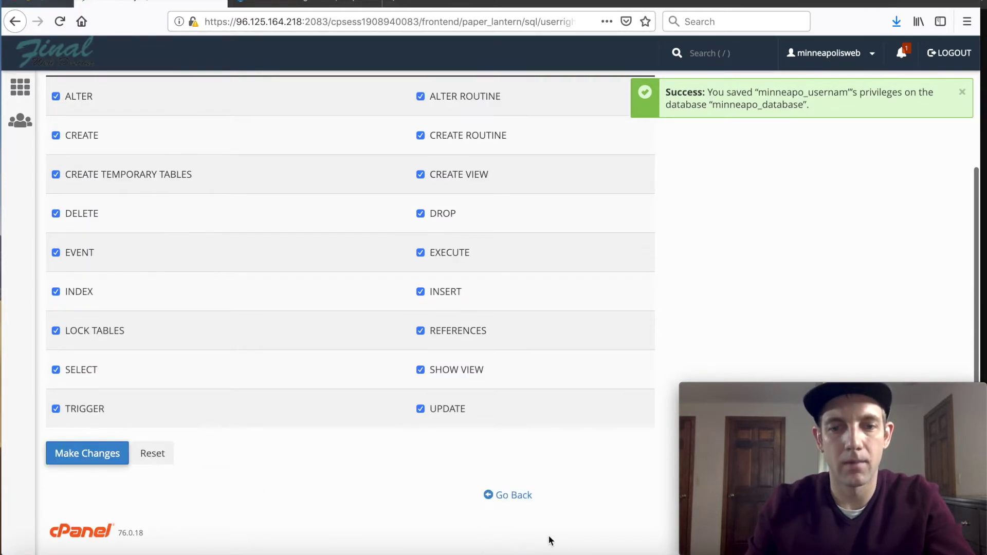
click(513, 496)
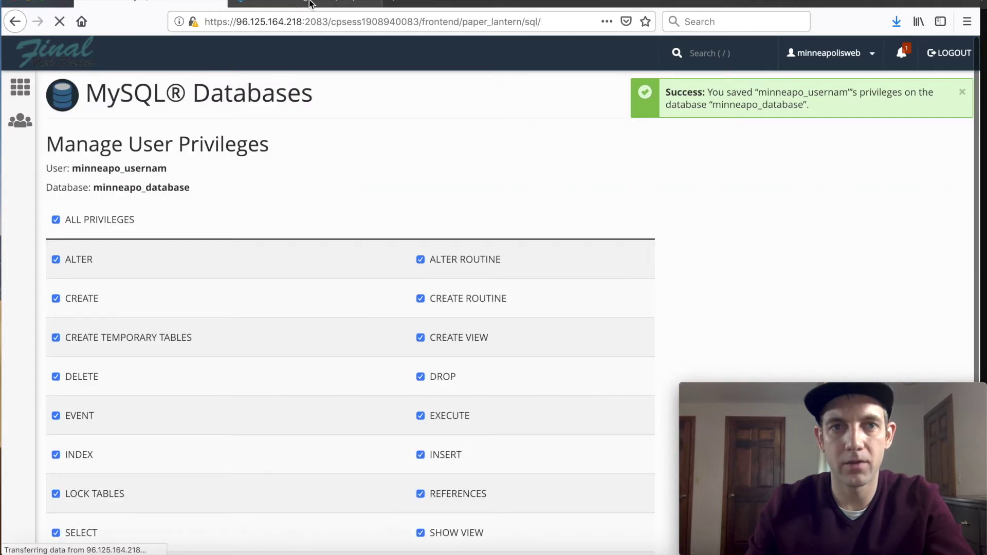
Step: Enter the database user's password in Drupal and save the database settings to start installing
click(305, 3)
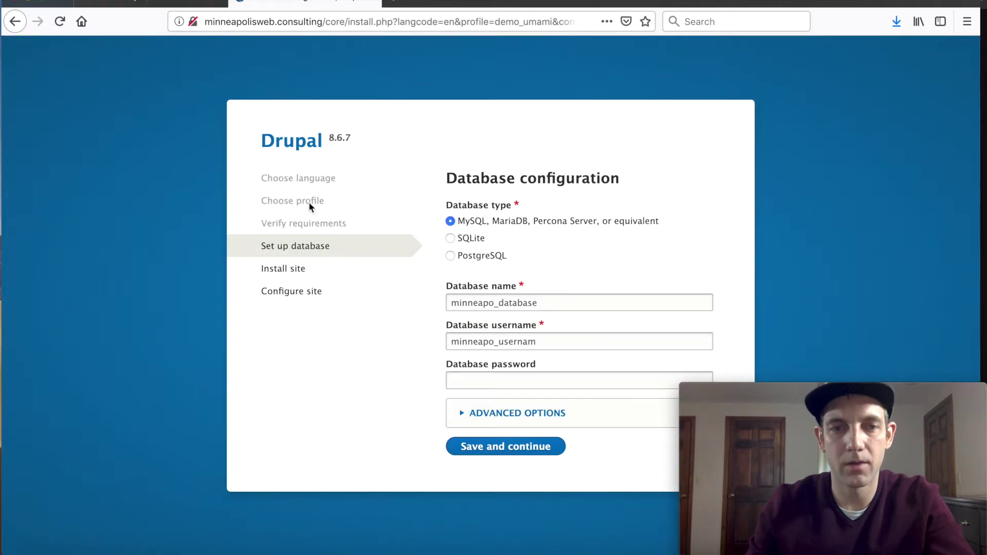
click(490, 377)
text(•••••••)
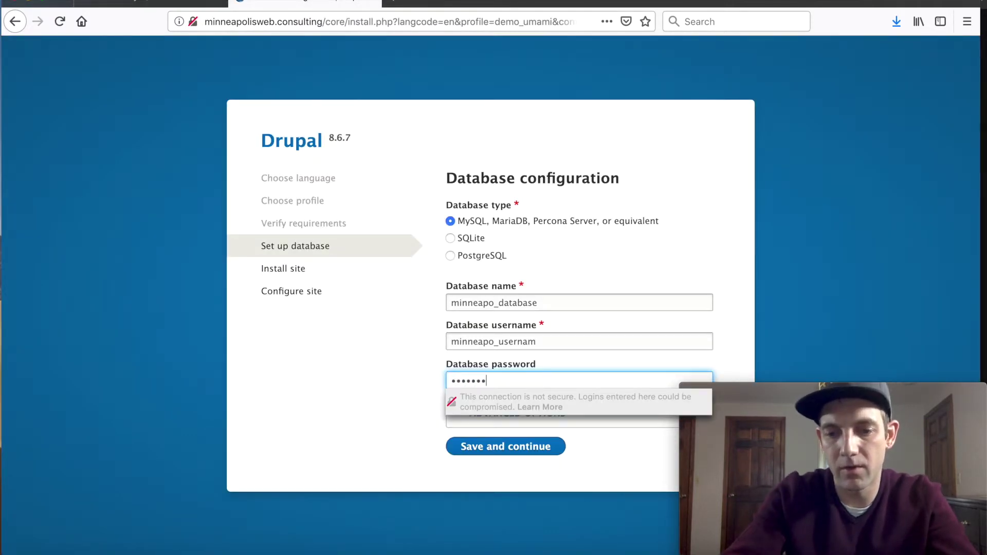
key(ctrl+a)
key(BackSpace)
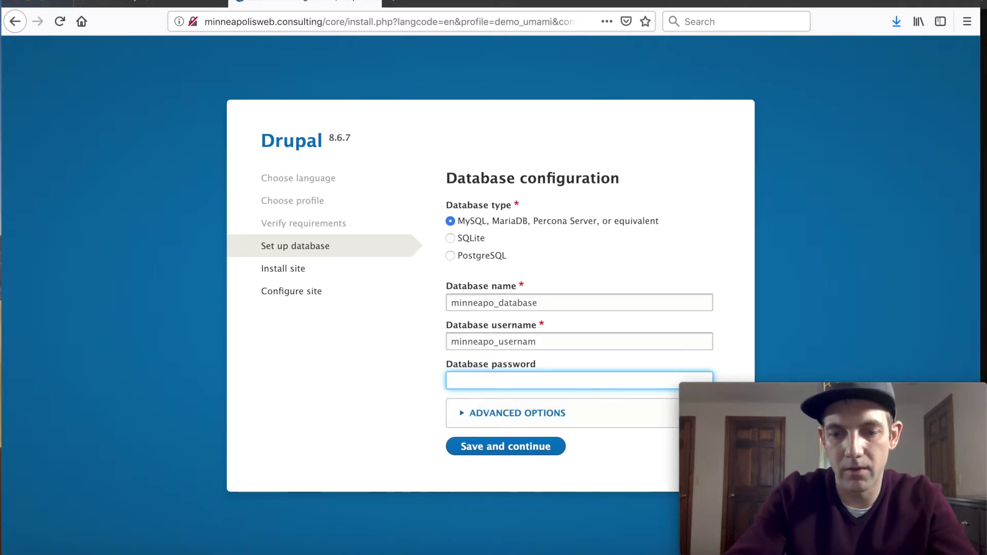
text(••)
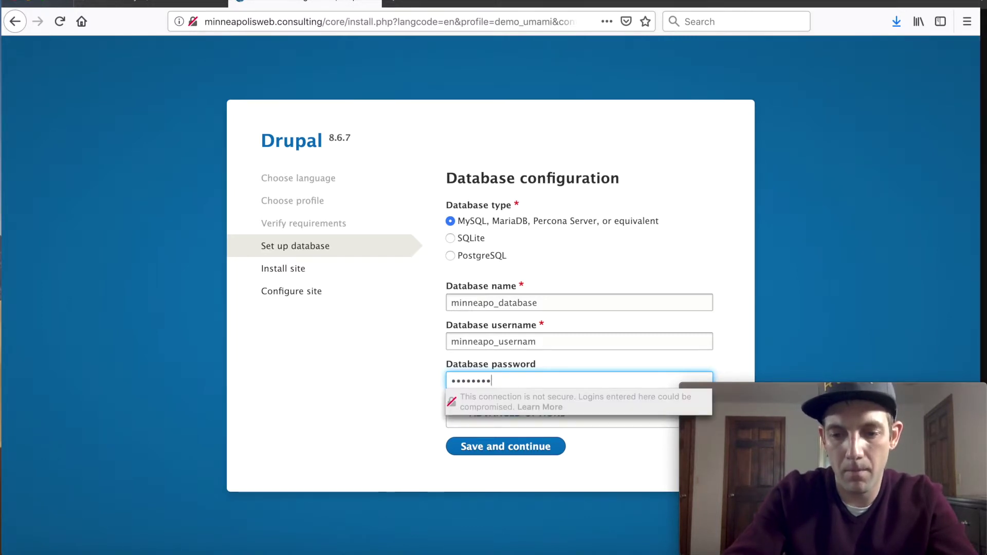
text(•••••••••)
click(370, 387)
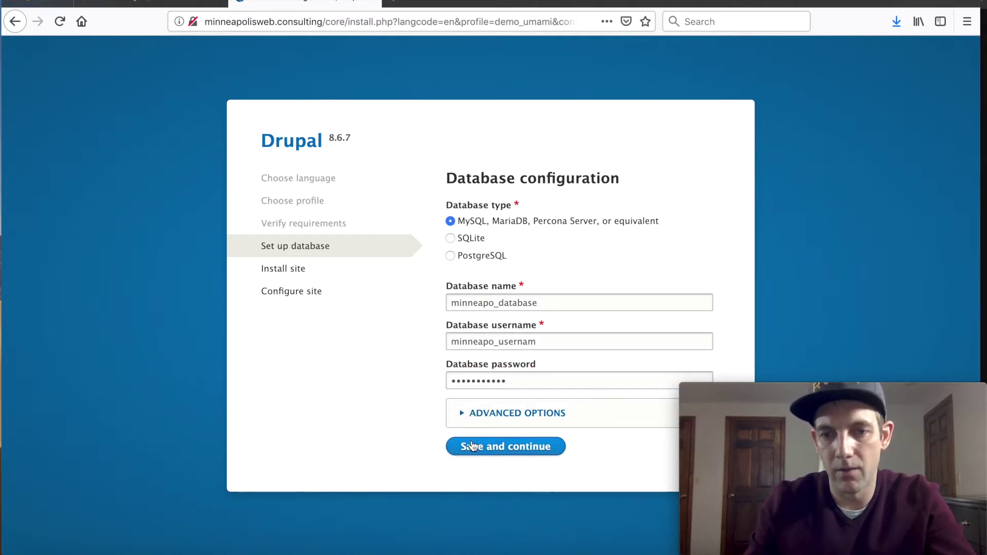
click(462, 416)
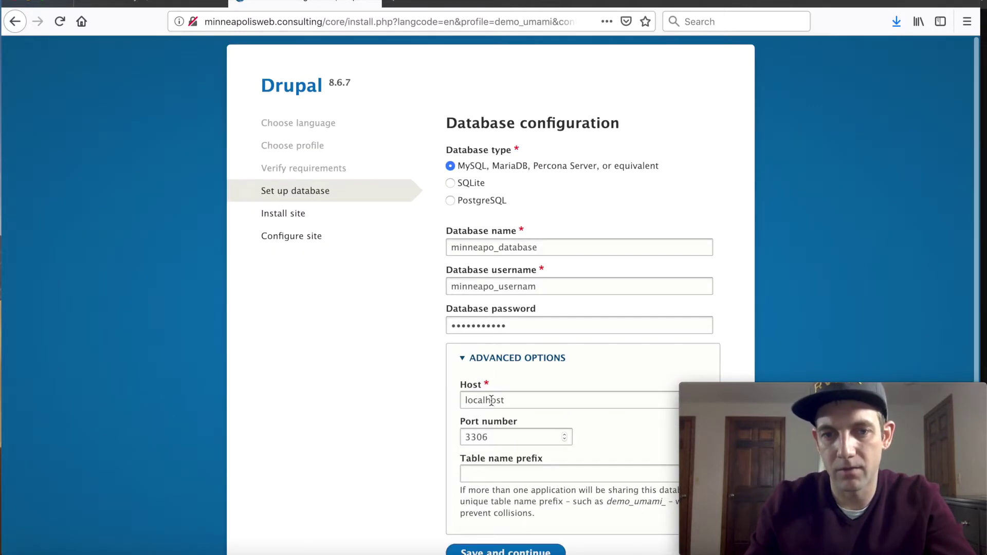
click(464, 362)
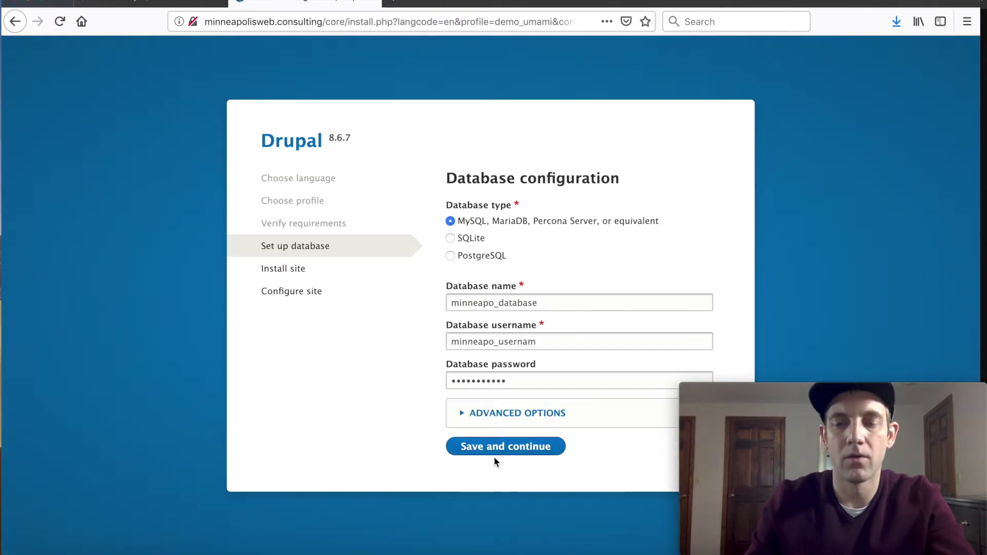
click(478, 450)
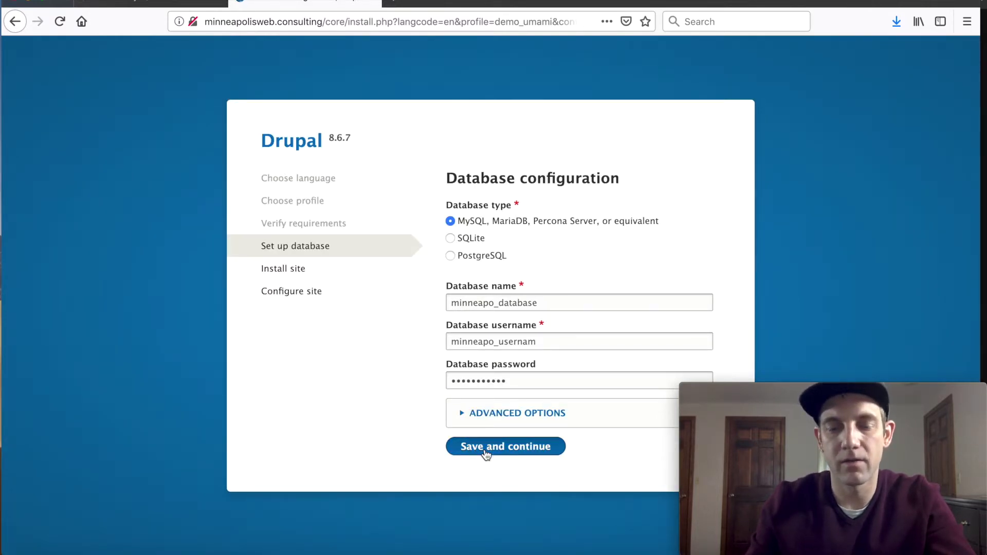
click(359, 149)
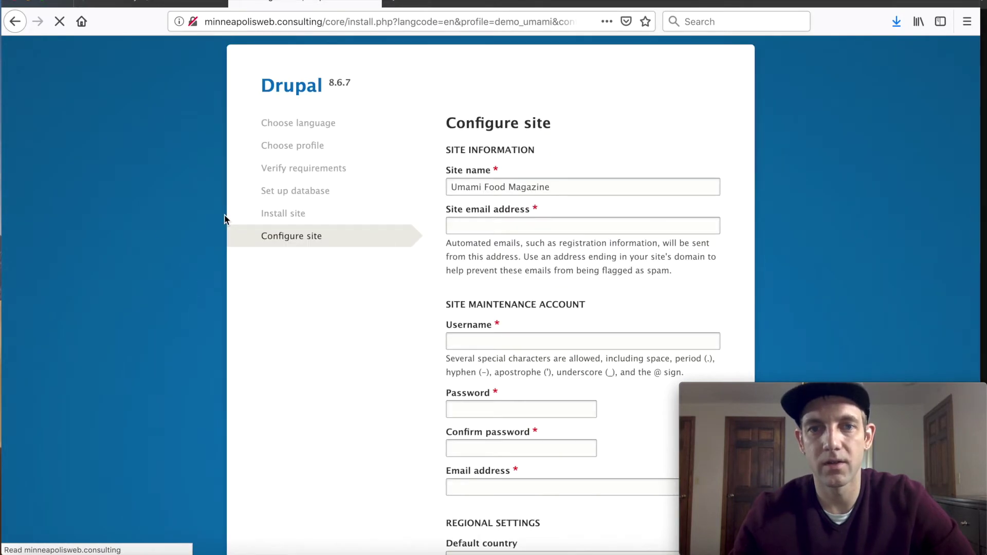
Step: Fill in the site email address
scroll(164, 228, down, 2)
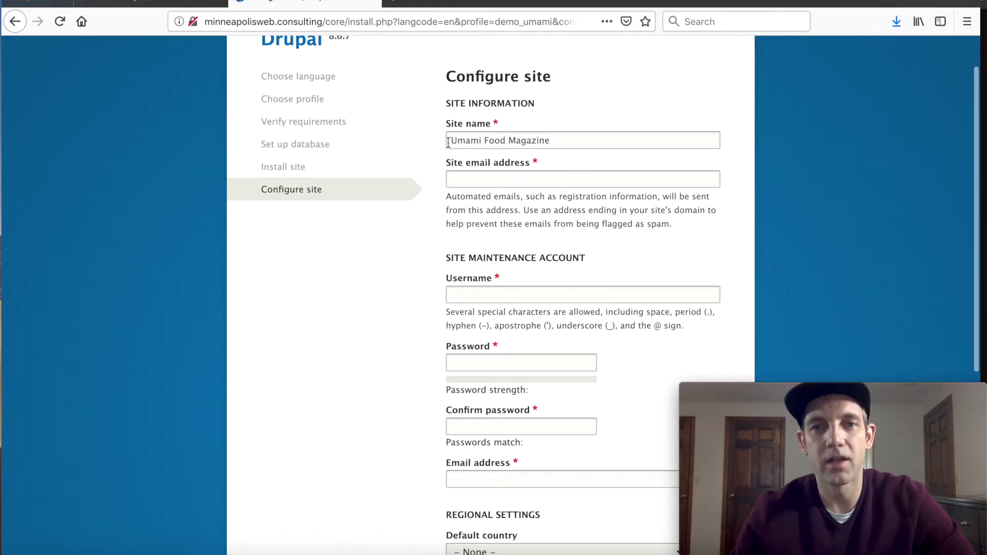
click(465, 180)
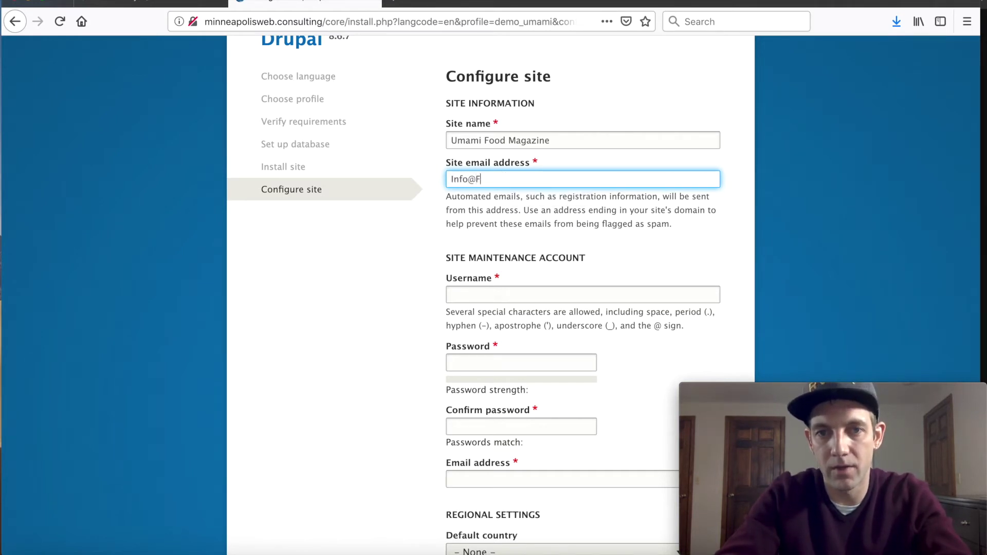
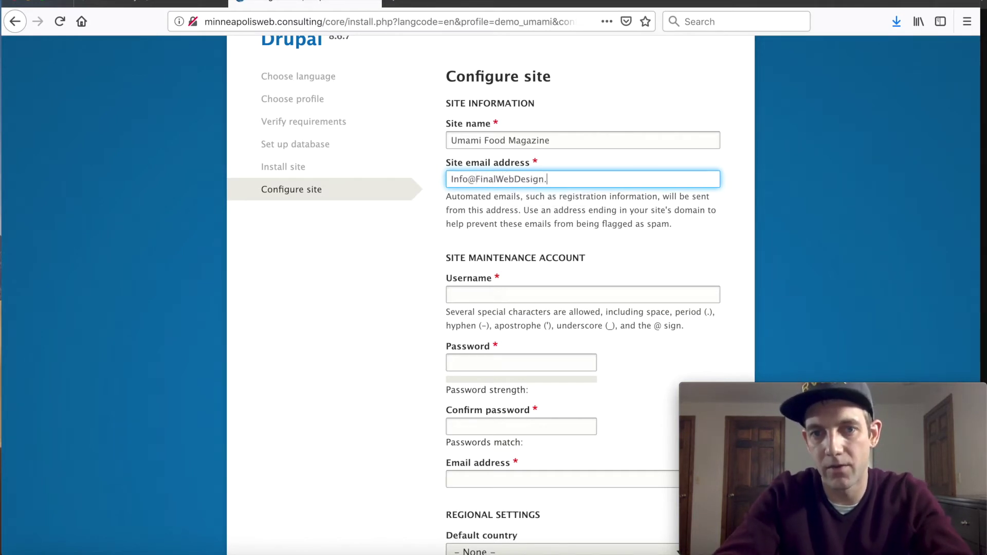
Step: Set the maintenance account username to admin with a password confirmed as matching
scroll(448, 254, down, 3)
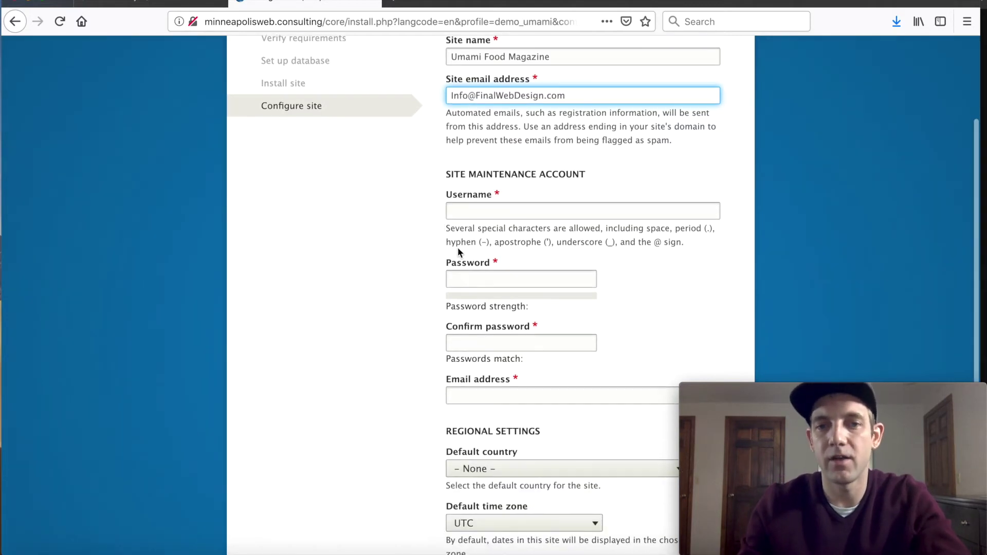
scroll(458, 247, down, 1)
click(542, 178)
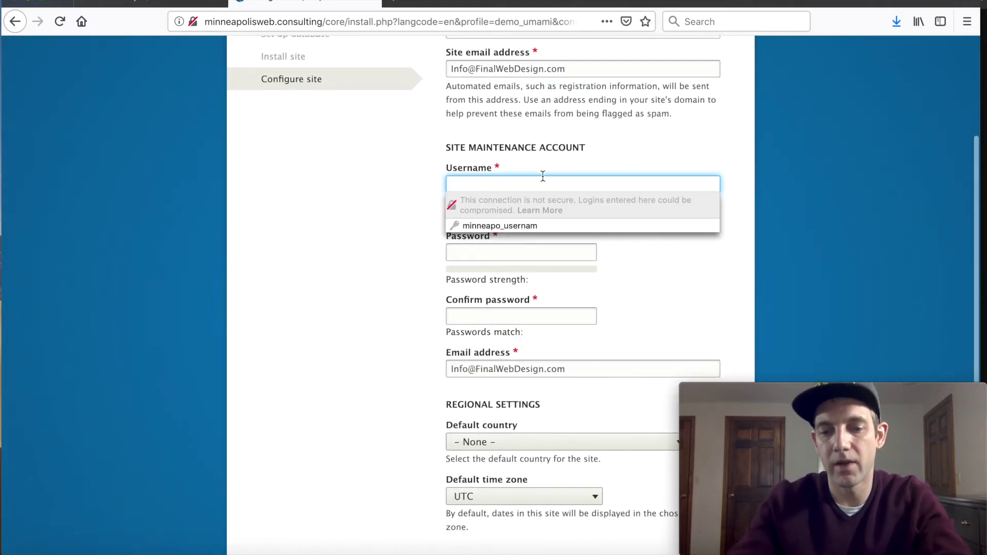
text(admin)
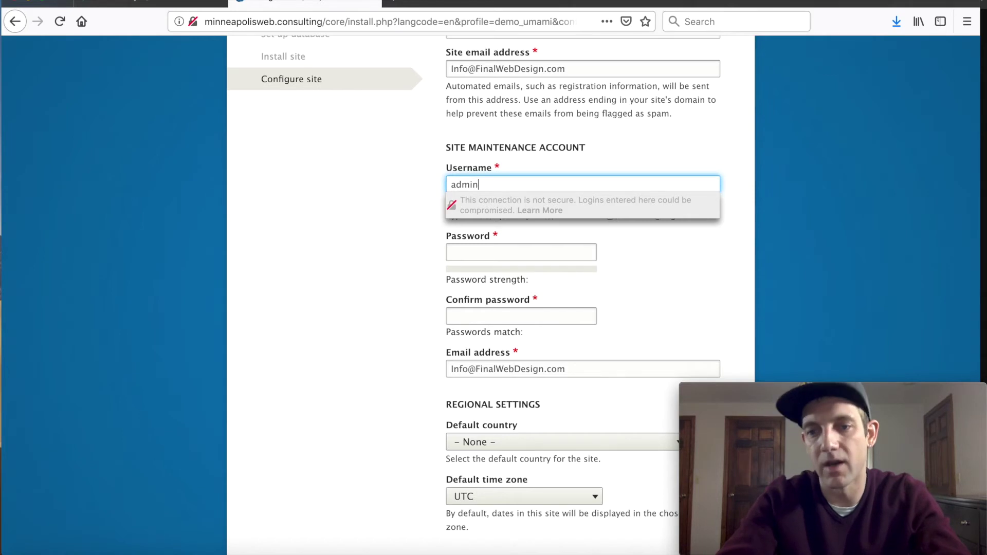
click(521, 252)
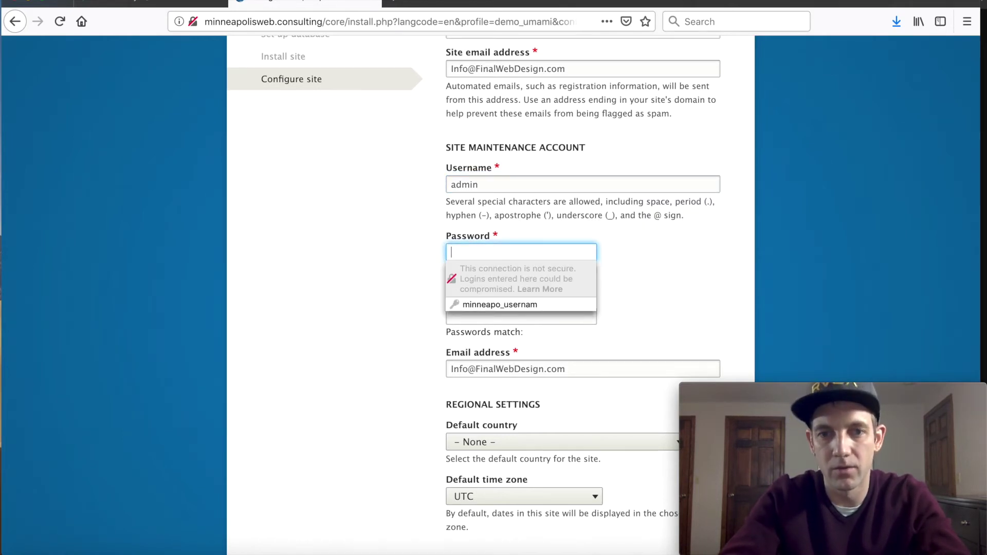
text(••••••)
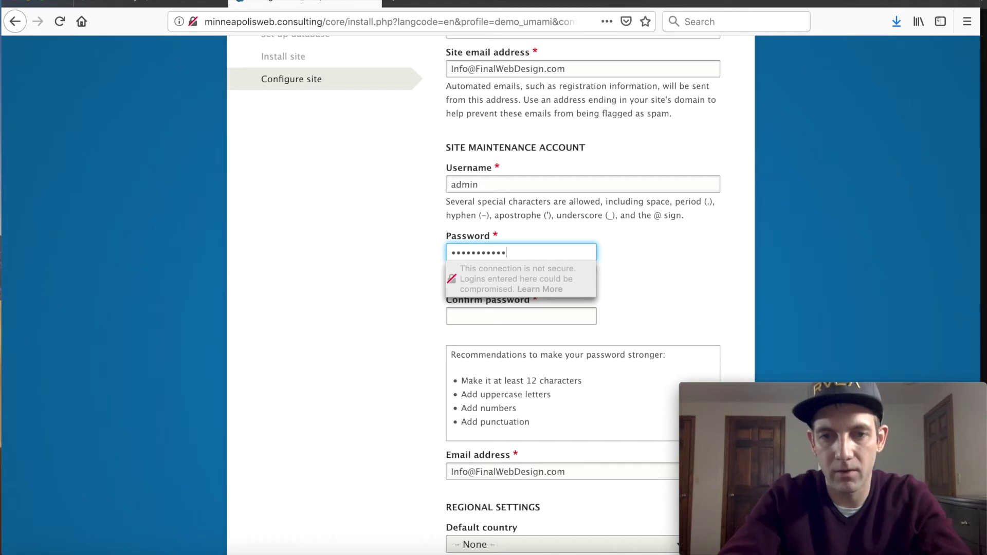
click(520, 315)
text(••••••••••)
click(368, 249)
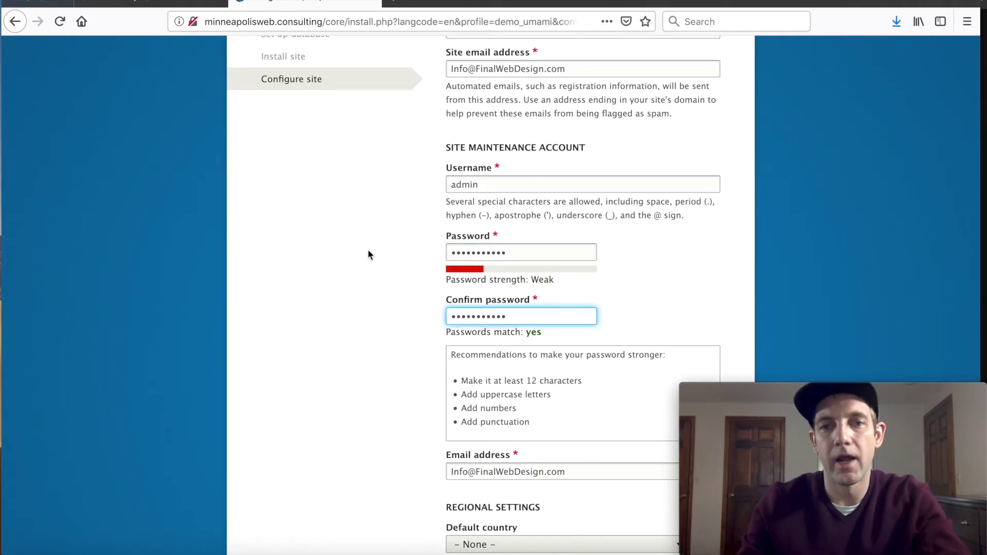
scroll(368, 270, down, 5)
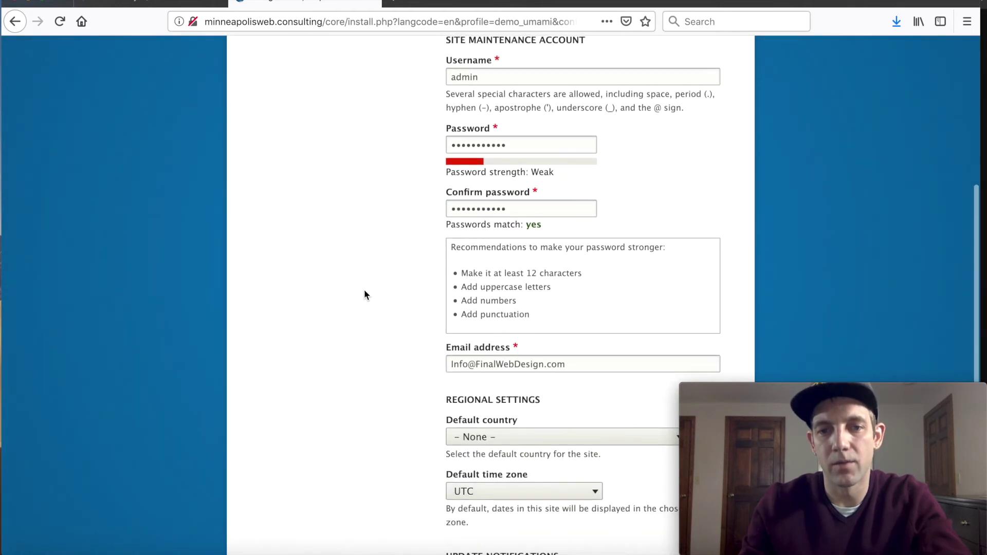
scroll(382, 364, down, 3)
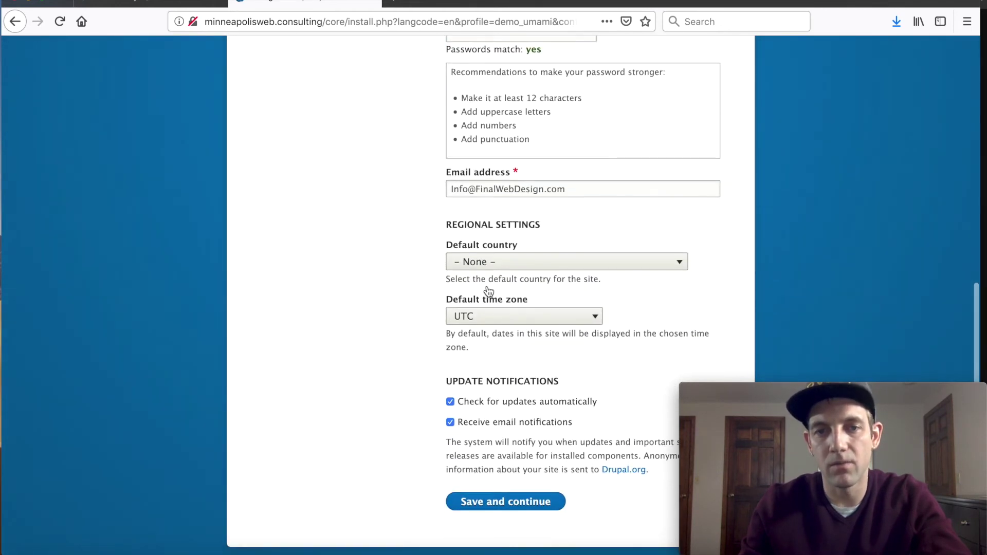
Step: Set the default country to United States and the default time zone to Chicago
click(497, 264)
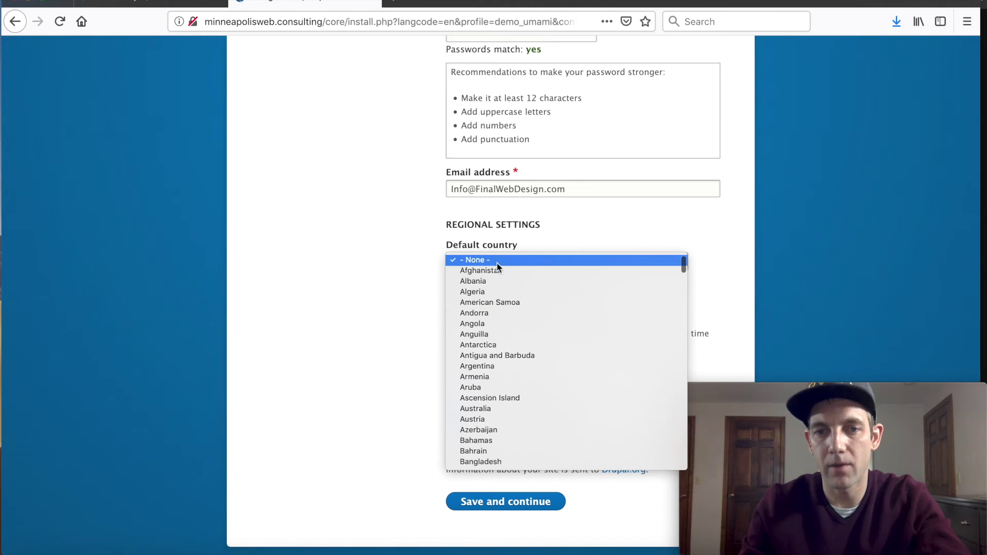
key(u)
key(n)
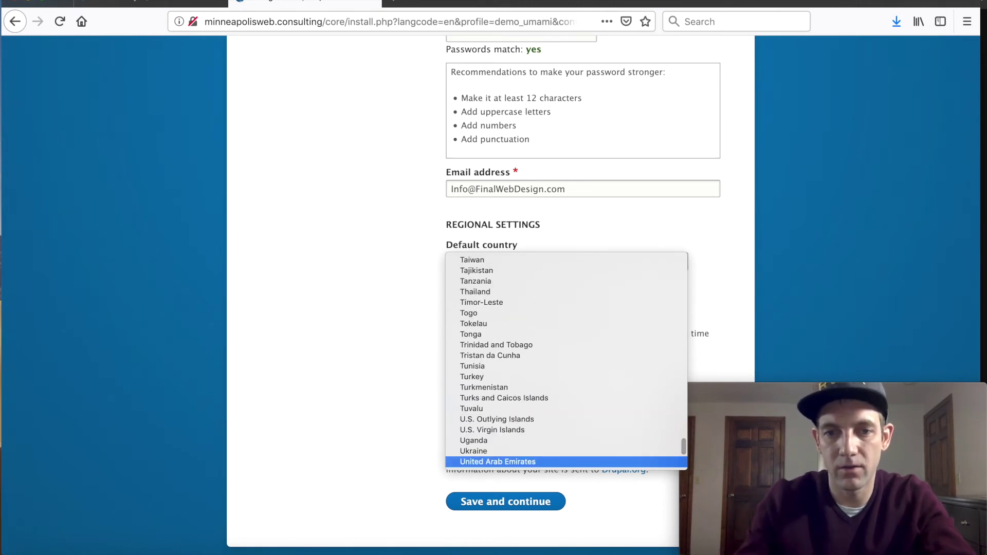
key(t)
scroll(495, 360, down, 3)
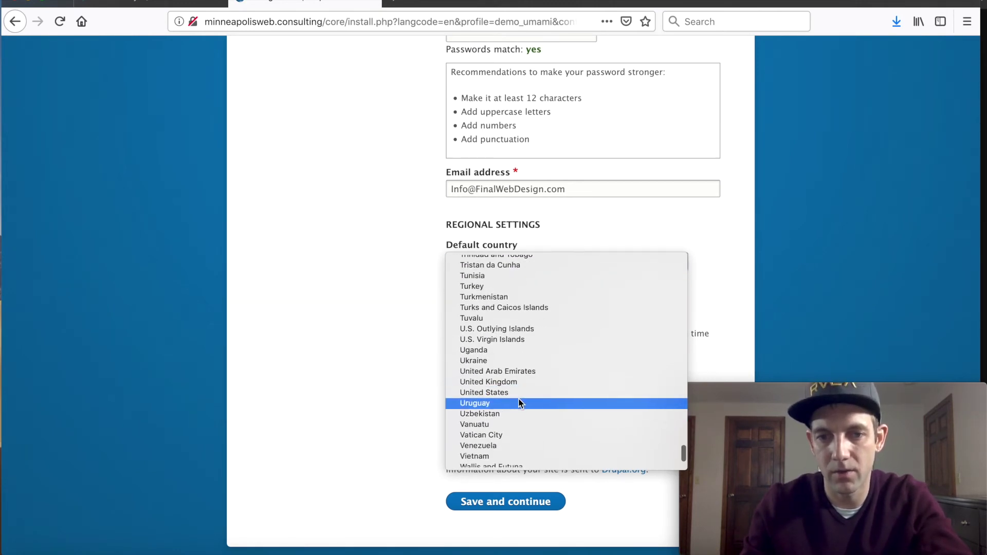
click(517, 394)
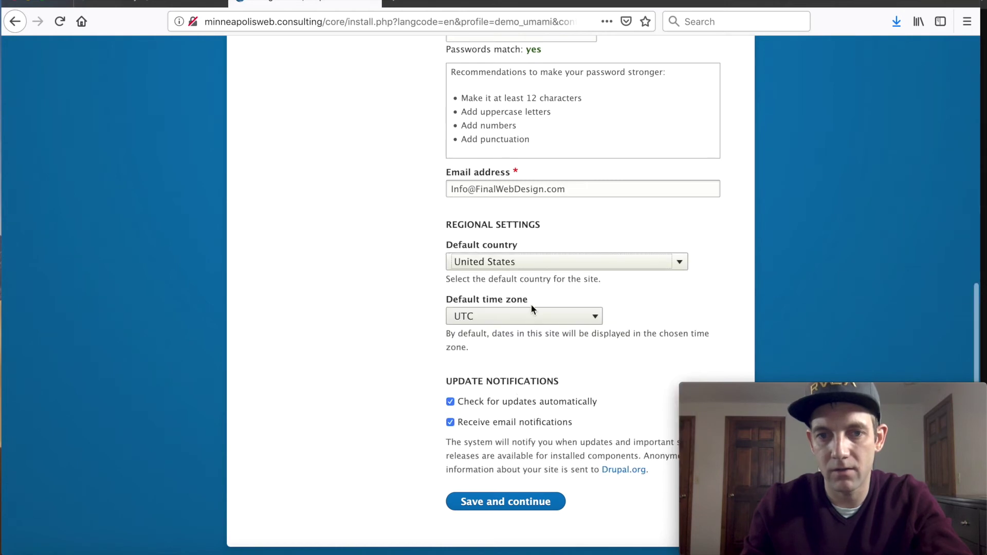
click(513, 319)
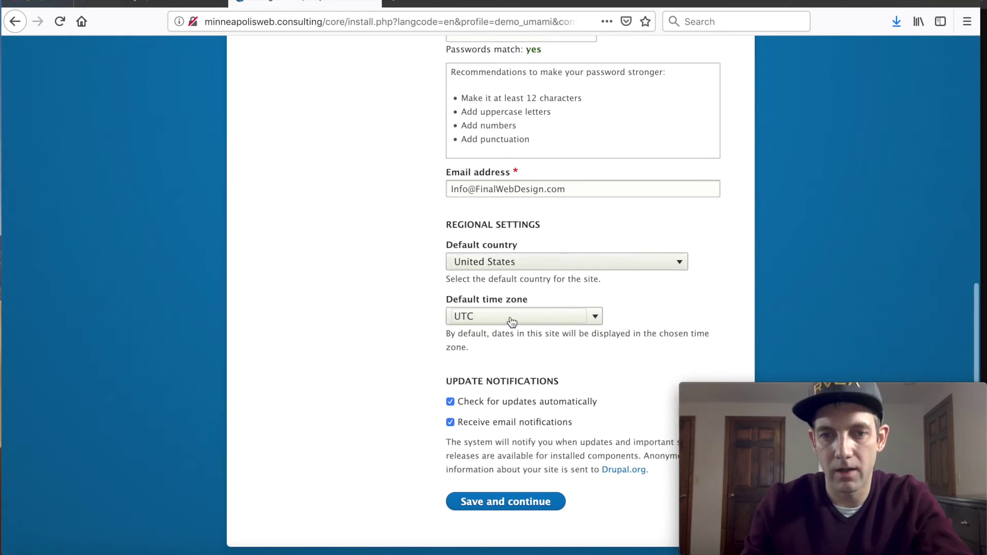
click(580, 322)
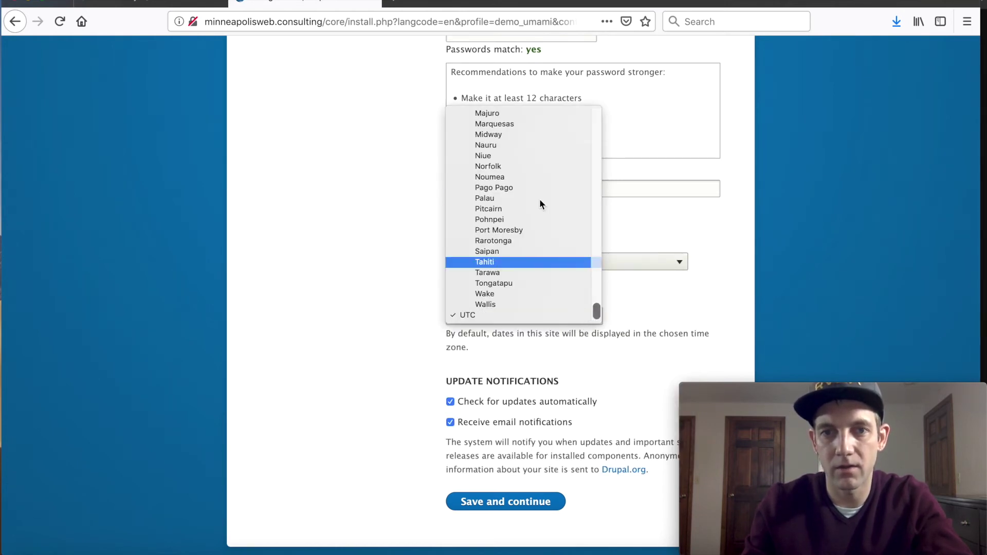
text(chicago)
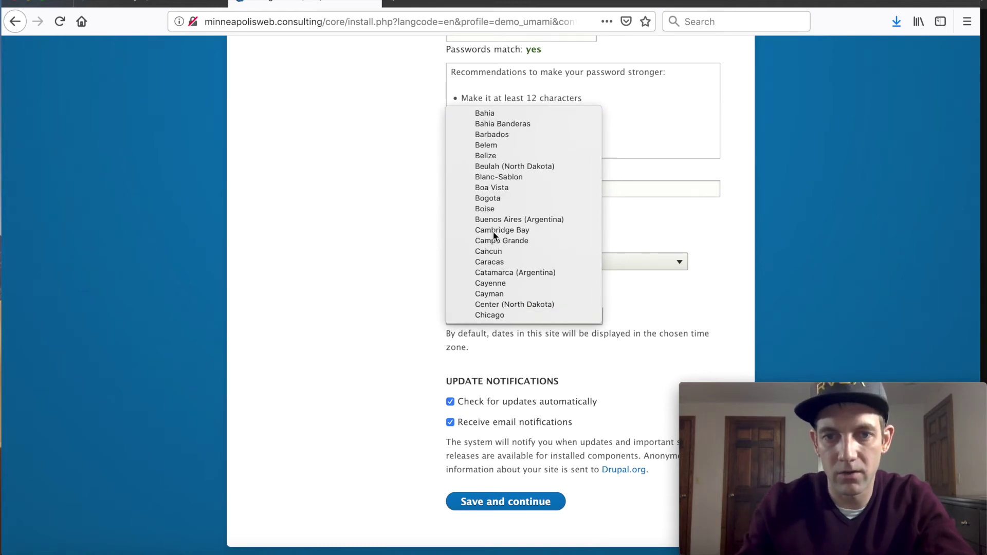
click(511, 314)
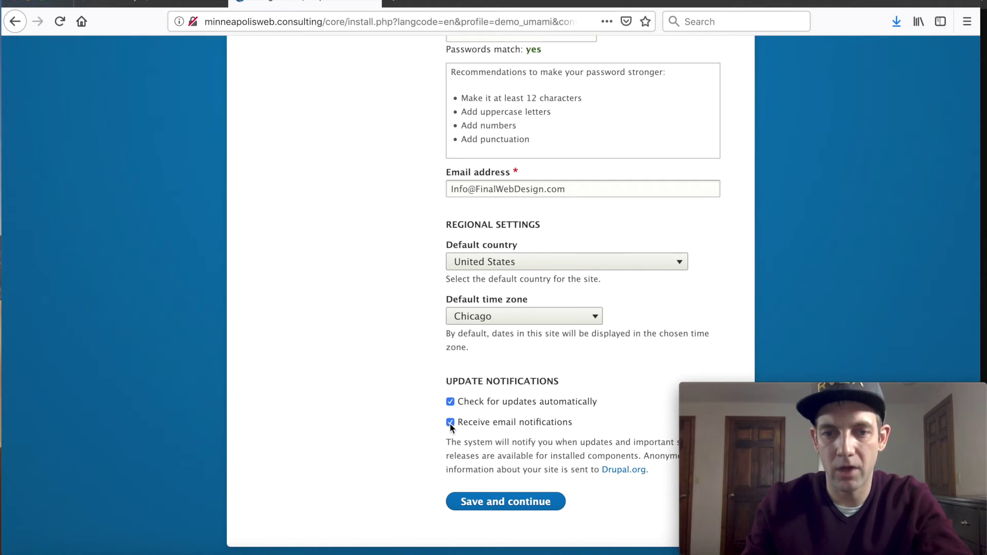
Step: Turn off update email notifications, save the configuration, and let Firefox remember the login
click(451, 423)
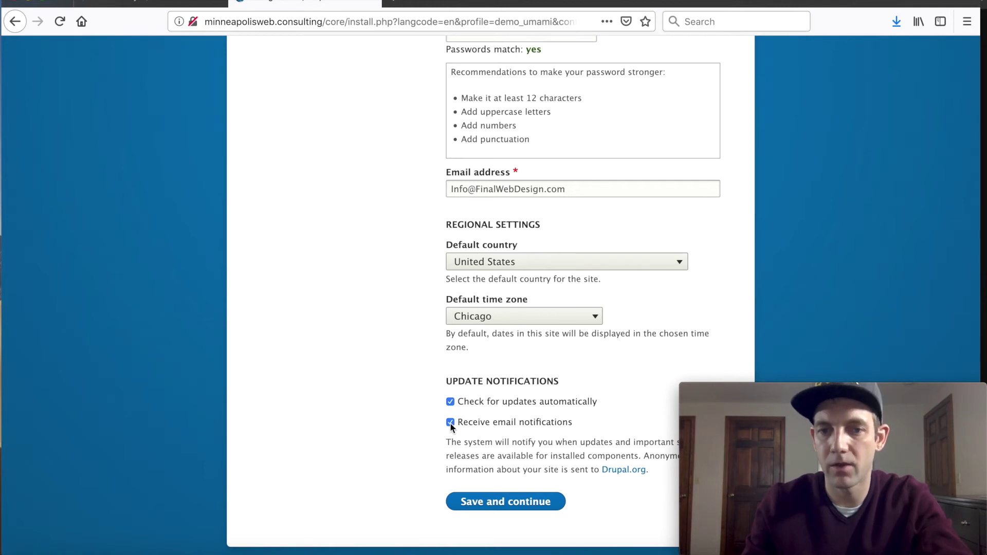
click(508, 503)
click(358, 161)
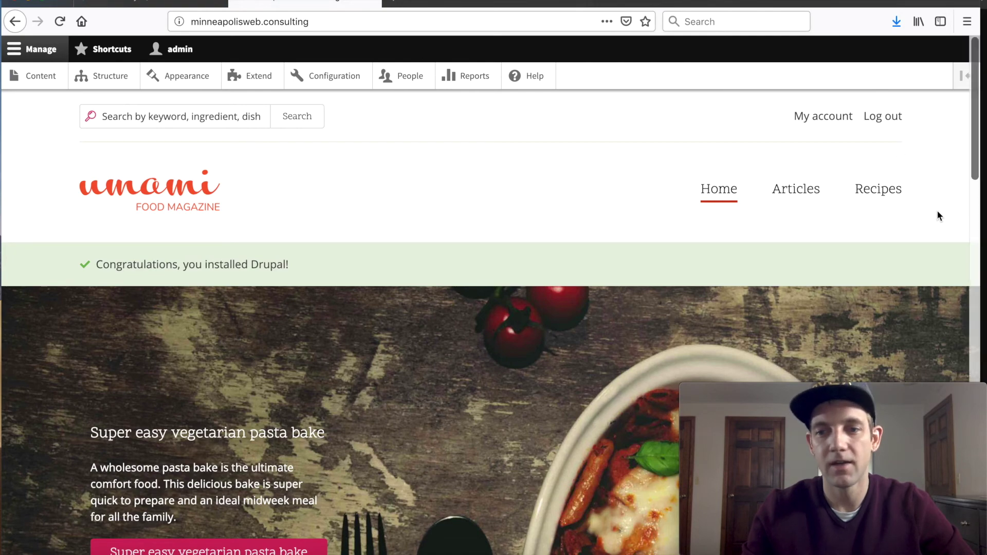
scroll(936, 211, down, 5)
scroll(937, 211, down, 5)
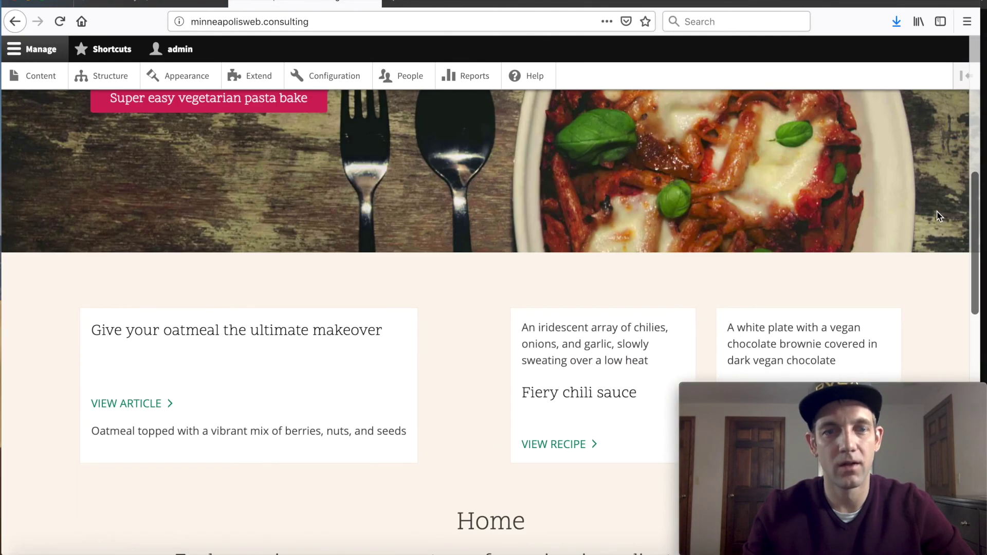
scroll(935, 212, down, 8)
scroll(935, 212, down, 10)
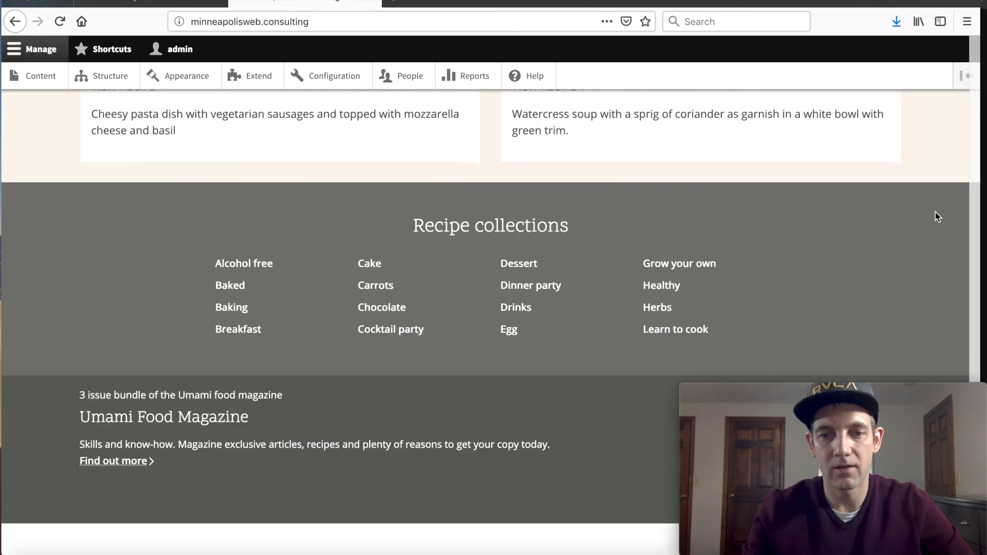
scroll(936, 212, up, 20)
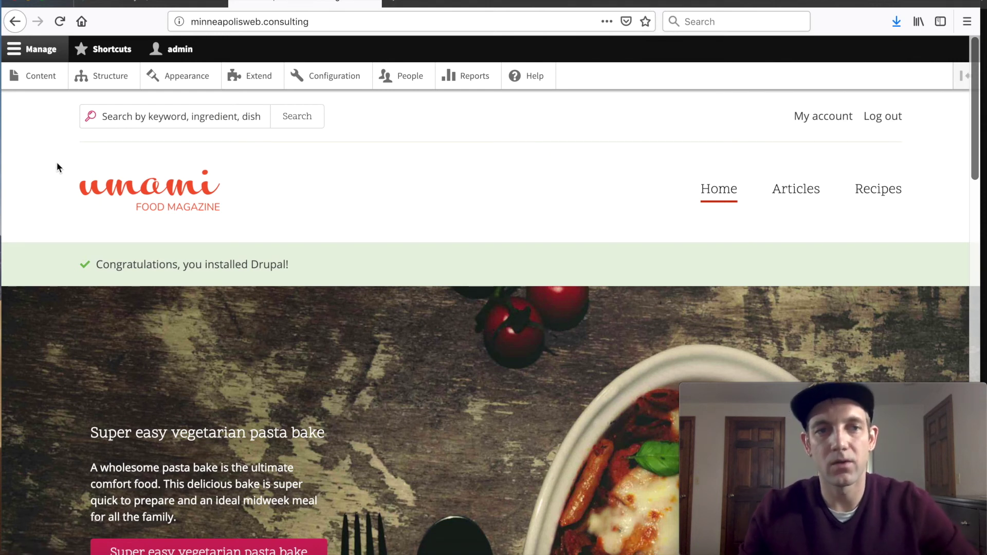
scroll(61, 167, down, 1)
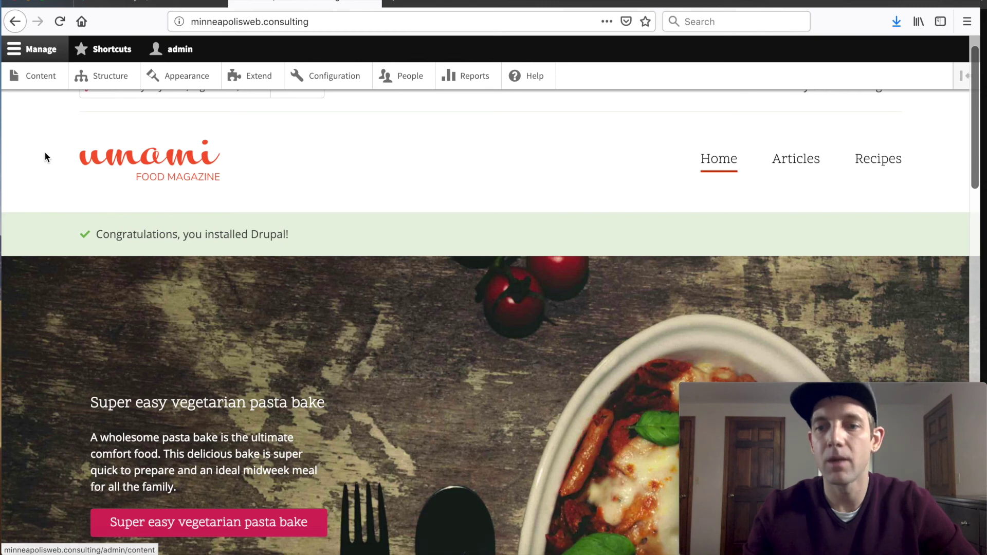
scroll(47, 152, up, 2)
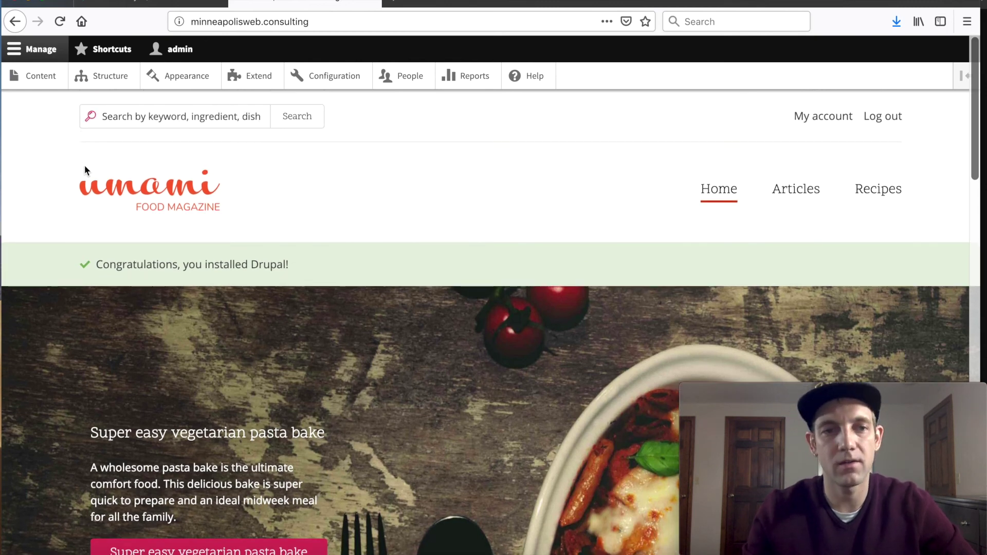
scroll(59, 172, down, 1)
drag(93, 239, 293, 238)
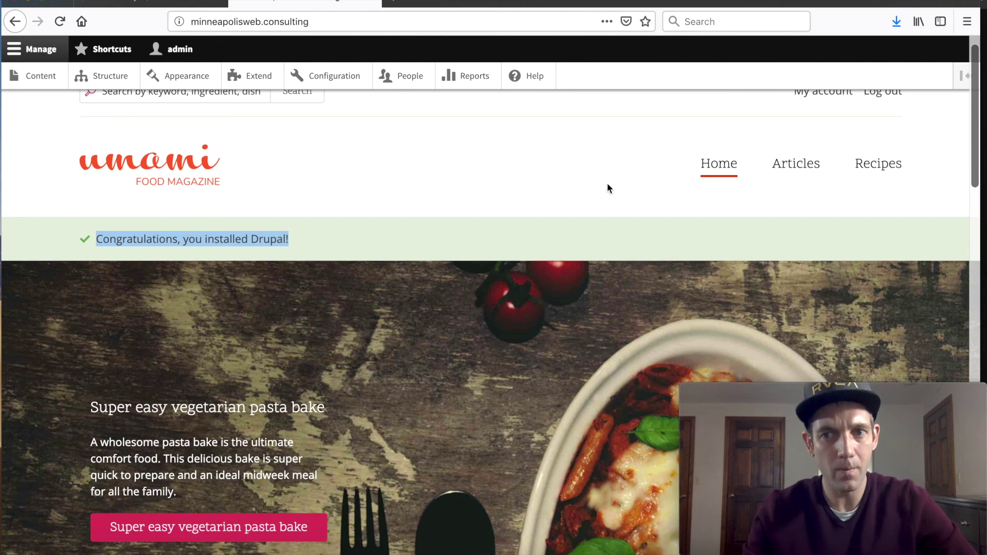
scroll(451, 190, down, 15)
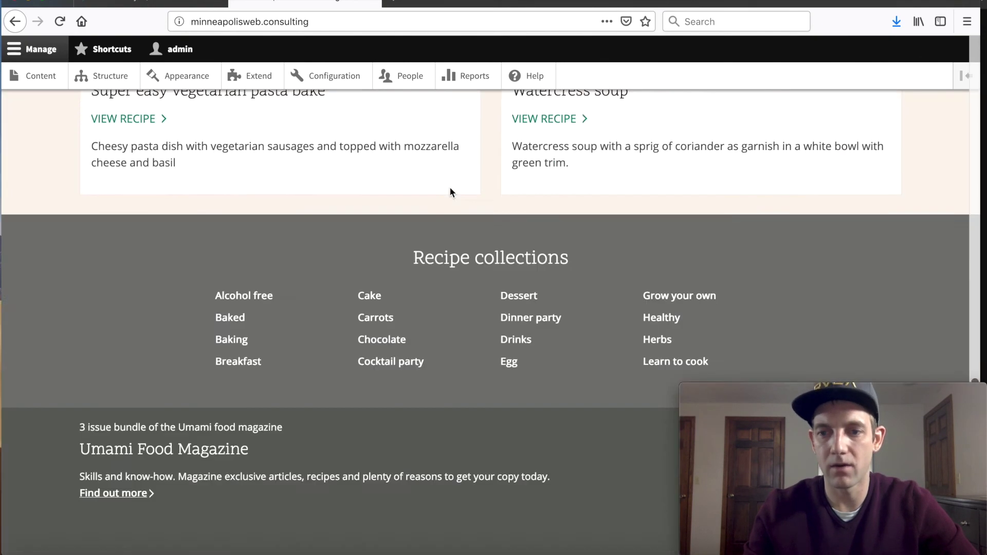
scroll(449, 187, down, 4)
scroll(449, 187, up, 20)
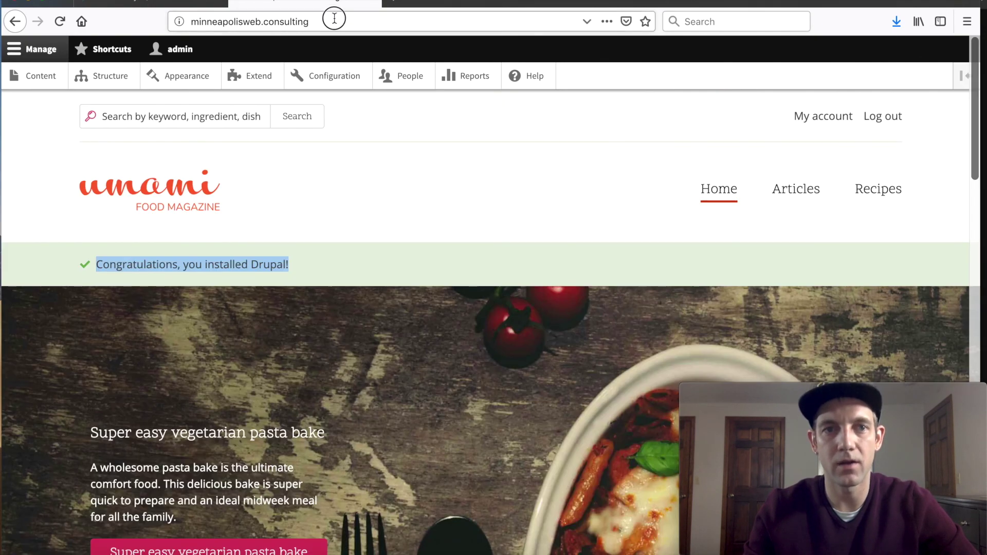
click(334, 18)
click(693, 324)
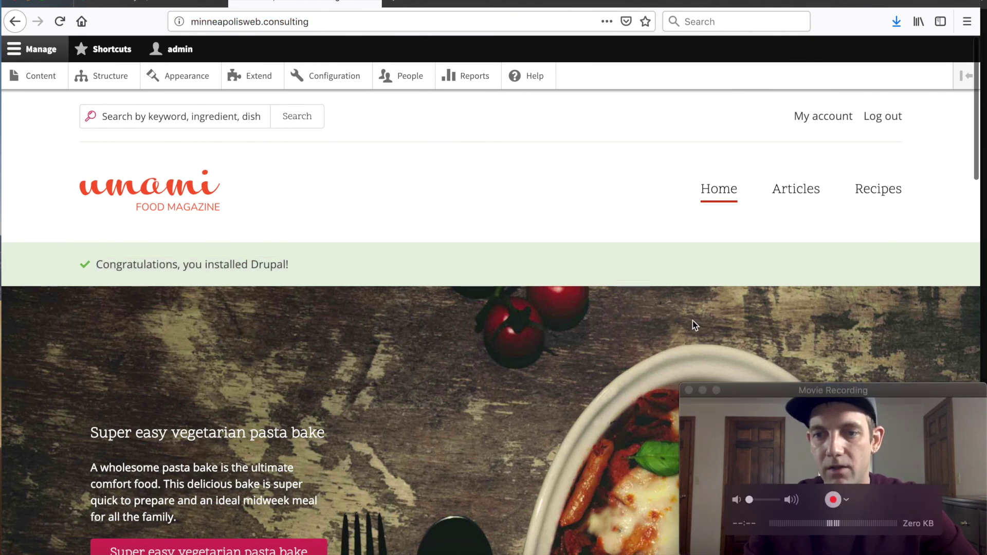